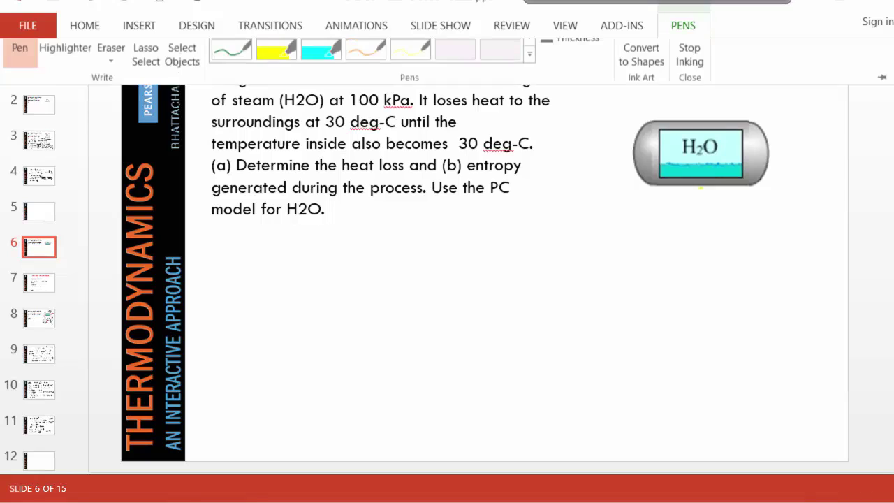
In red ink, start the tank's dashed boundary, circle 30 deg-C and write 30°C below the tank.
left_click(364, 54)
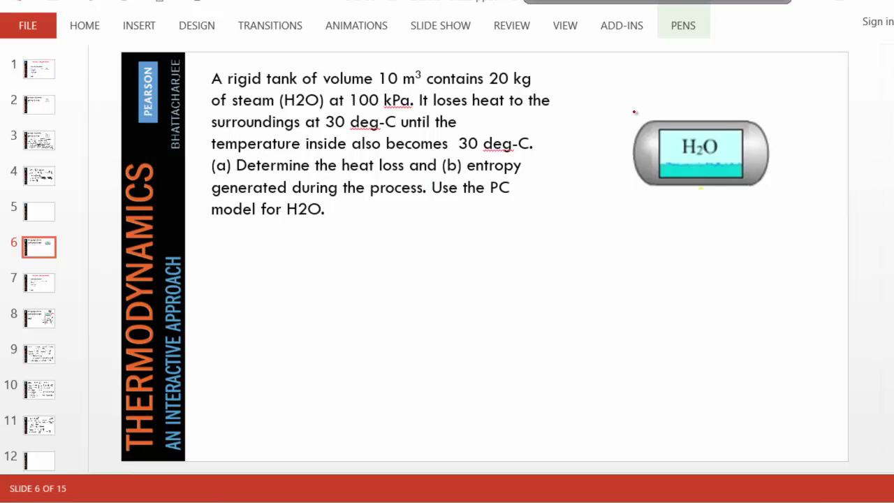
mouse_move(635, 106)
left_mouse_down()
mouse_move(767, 111)
mouse_move(786, 153)
mouse_move(780, 178)
mouse_move(768, 197)
mouse_move(730, 209)
mouse_move(662, 209)
mouse_move(622, 195)
mouse_move(613, 156)
mouse_move(644, 111)
left_mouse_up()
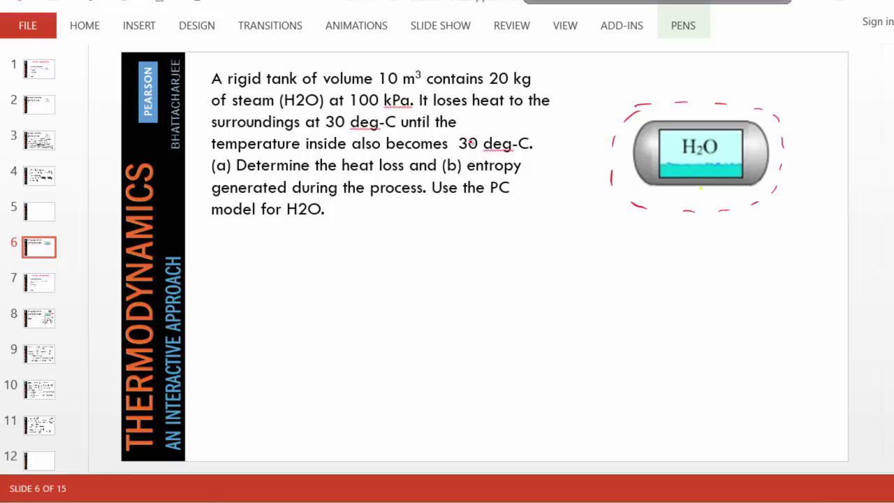
mouse_move(380, 114)
left_mouse_down()
mouse_move(352, 144)
mouse_move(391, 111)
left_mouse_up()
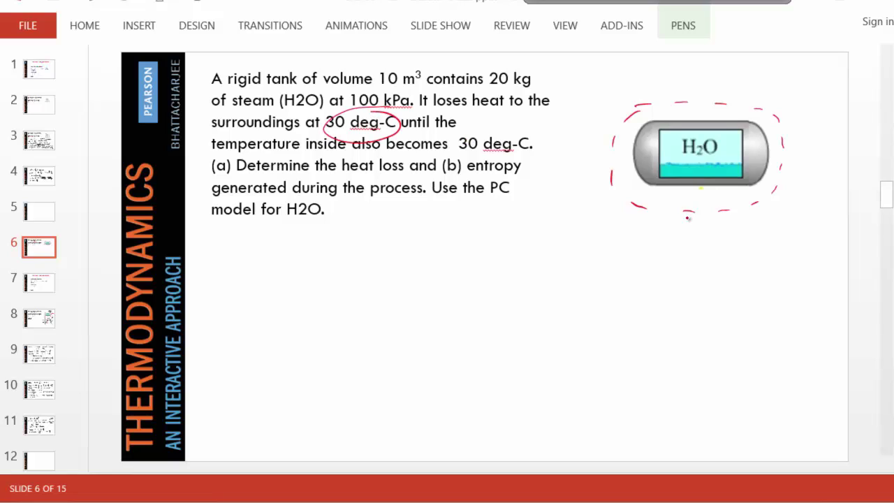
mouse_move(691, 211)
left_mouse_down()
mouse_move(707, 249)
mouse_move(729, 257)
left_mouse_up()
left_click_drag(736, 253, 739, 250)
left_click_drag(753, 255, 755, 263)
Draw a heat-loss arrow out of the tank and label it Qloss.
left_click_drag(653, 187, 642, 205)
mouse_move(632, 204)
left_mouse_down()
mouse_move(646, 208)
mouse_move(623, 260)
left_mouse_up()
left_click_drag(659, 197, 627, 277)
mouse_move(656, 198)
left_mouse_down()
mouse_move(648, 234)
mouse_move(611, 283)
mouse_move(629, 277)
mouse_move(609, 299)
mouse_move(620, 316)
left_mouse_up()
mouse_move(626, 297)
left_mouse_down()
mouse_move(627, 313)
mouse_move(632, 306)
left_mouse_up()
mouse_move(644, 303)
left_mouse_down()
mouse_move(641, 316)
mouse_move(651, 315)
left_mouse_up()
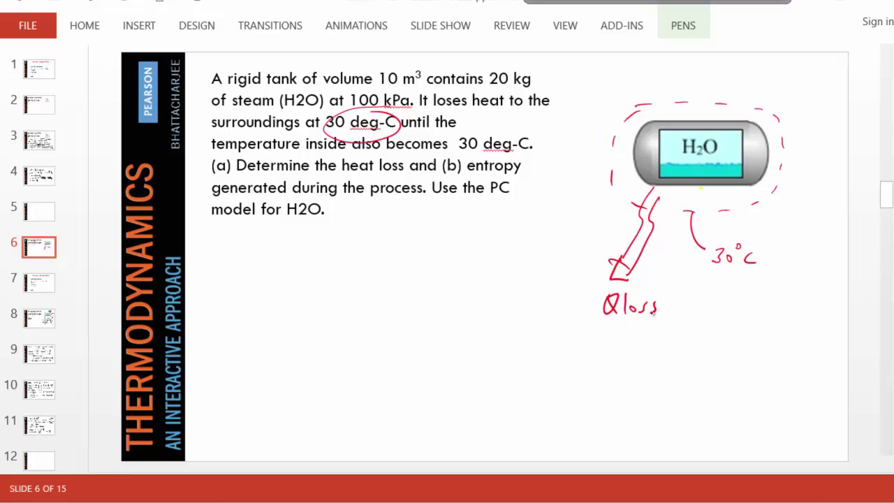
Write Sgen beside Qloss and advance to slide 7.
left_click_drag(732, 304, 724, 323)
left_click_drag(743, 315, 735, 334)
left_click_drag(749, 320, 759, 323)
left_click_drag(763, 318, 774, 327)
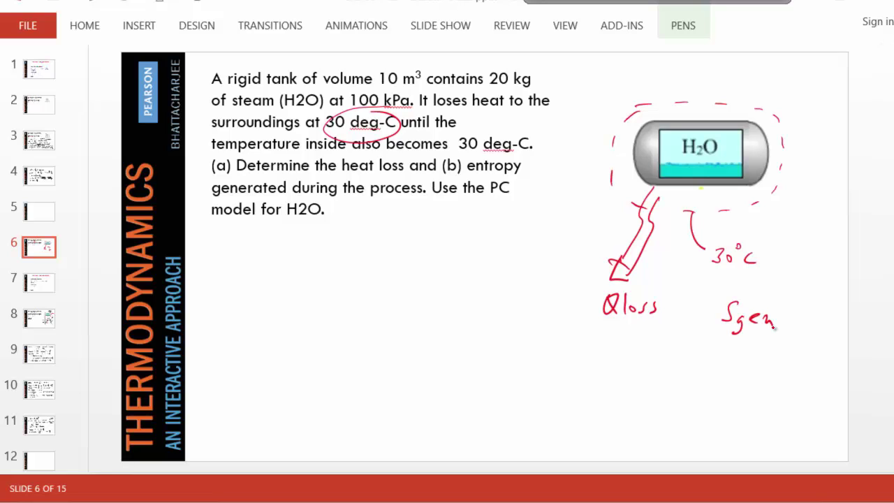
key("Page_Down")
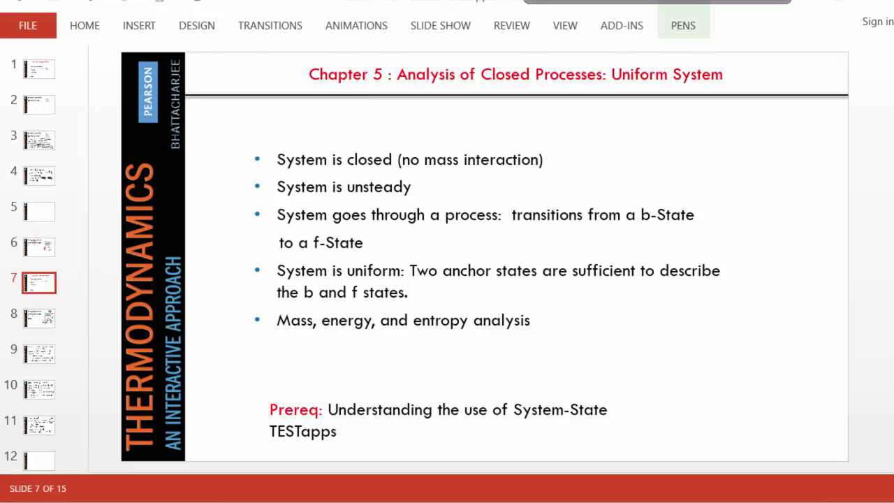
Circle a b-State, a f-State and Uniform System in blue ink, then switch to the TEST website.
left_click(683, 26)
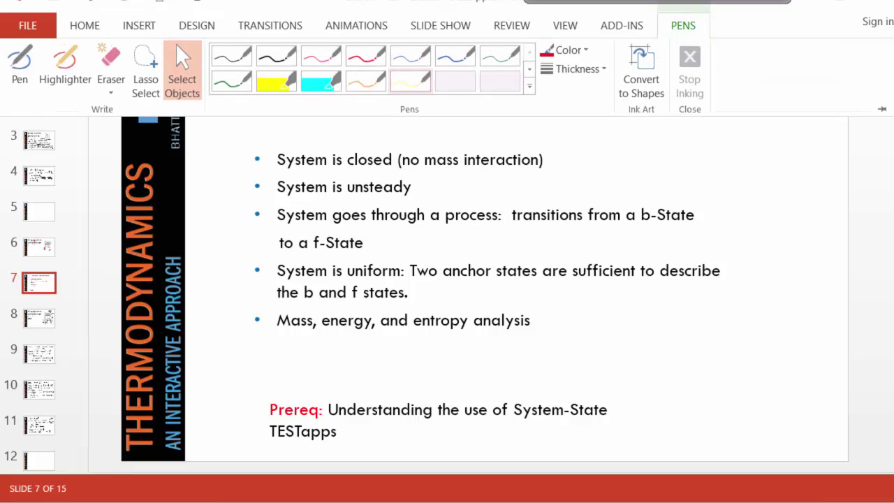
left_click(457, 53)
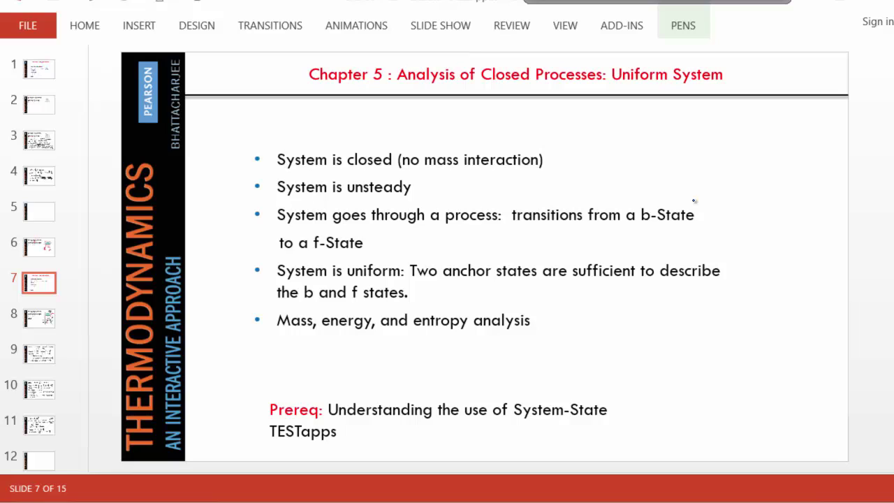
mouse_move(694, 199)
left_mouse_down()
mouse_move(617, 225)
mouse_move(698, 192)
left_mouse_up()
mouse_move(379, 232)
left_mouse_down()
mouse_move(303, 257)
mouse_move(377, 229)
left_mouse_up()
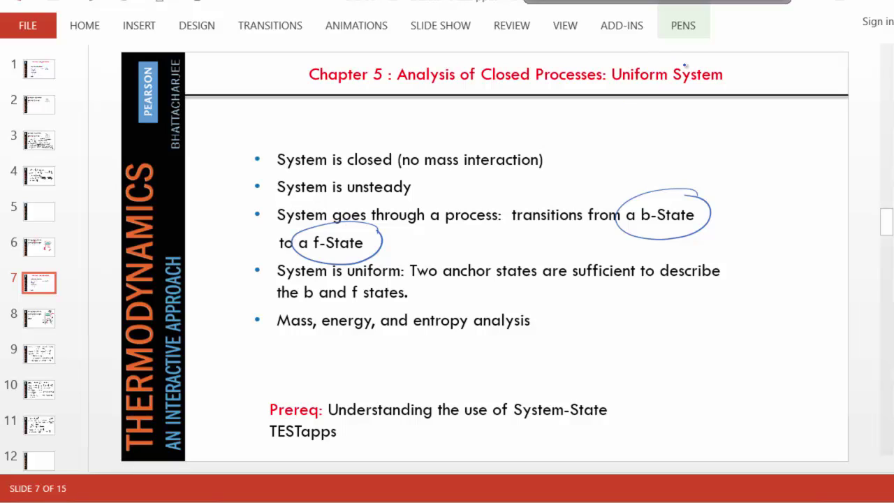
mouse_move(674, 58)
left_mouse_down()
mouse_move(624, 99)
mouse_move(704, 68)
mouse_move(660, 60)
left_mouse_up()
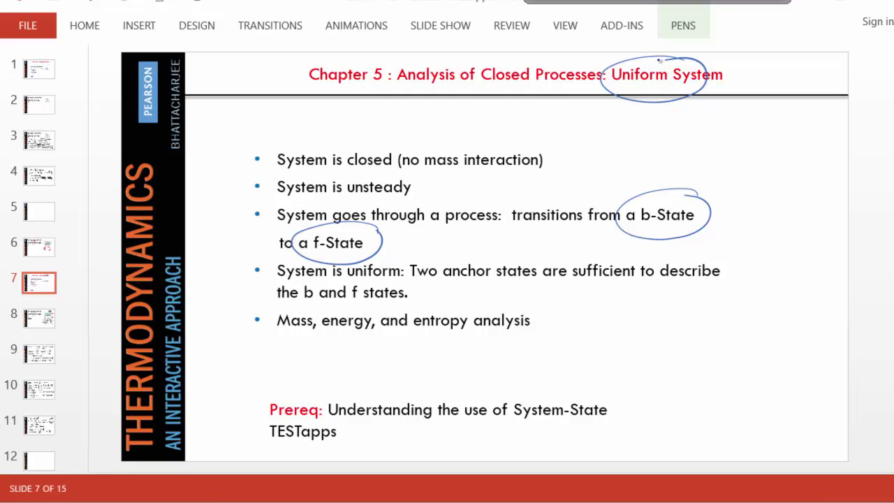
key("alt+Tab")
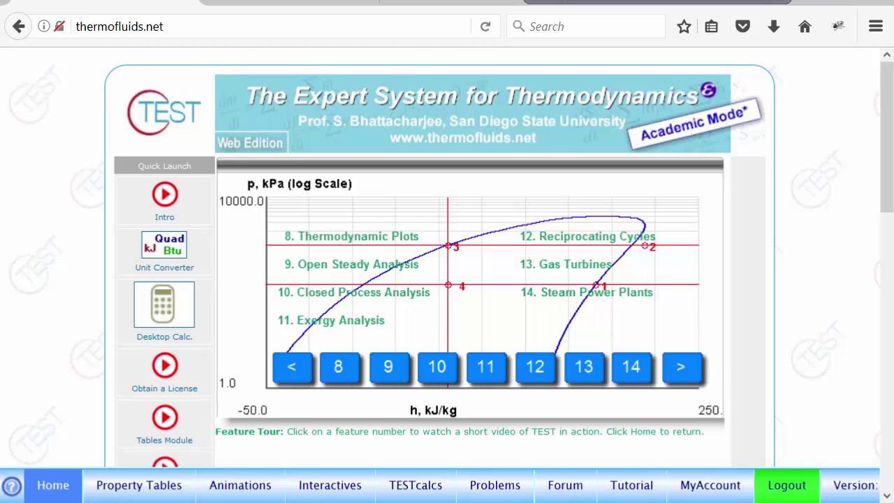
On the TESTcalcs map, circle System Analysis, Closed, Generic and Uniform Systems, then open Uniform Systems.
left_click(416, 484)
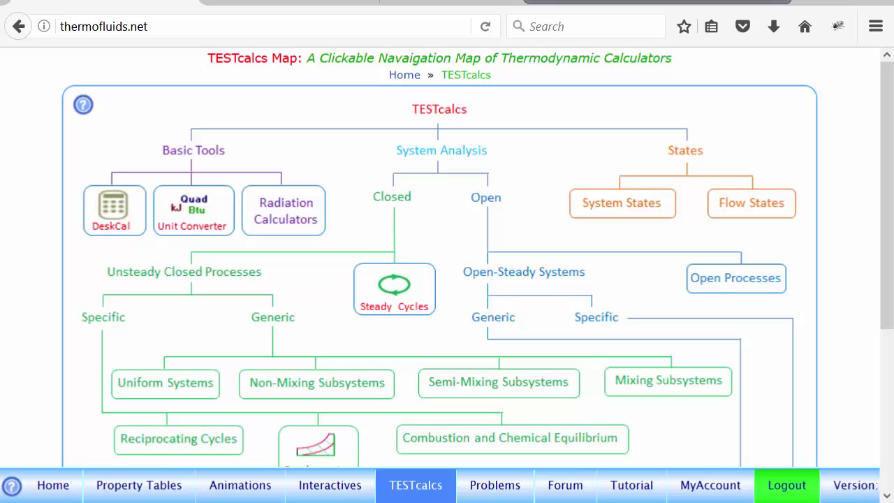
scroll(447, 258, "down", 2)
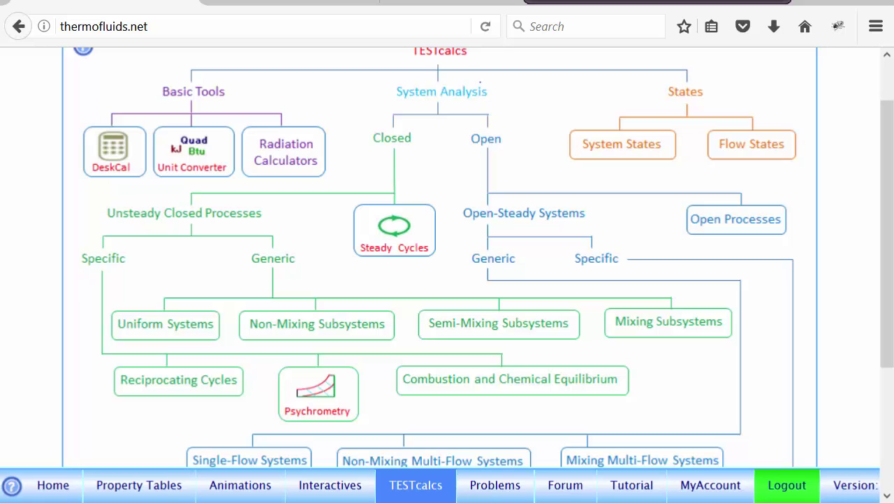
mouse_move(444, 80)
left_mouse_down()
mouse_move(399, 89)
mouse_move(468, 100)
mouse_move(440, 79)
left_mouse_up()
mouse_move(416, 122)
left_mouse_down()
mouse_move(376, 148)
mouse_move(399, 130)
left_mouse_up()
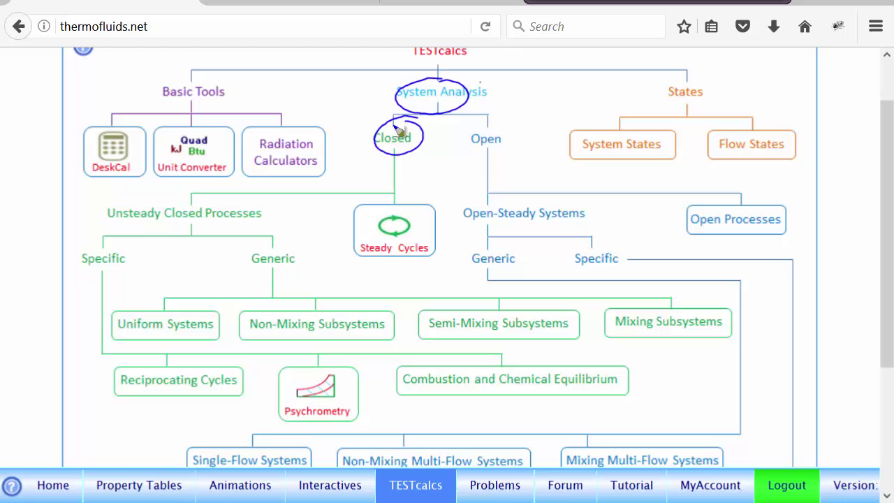
left_click_drag(296, 243, 298, 249)
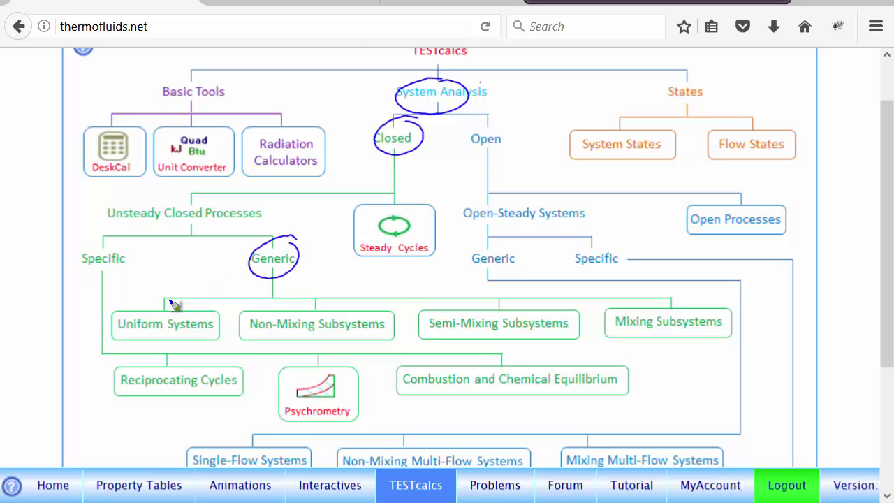
left_click_drag(171, 301, 205, 309)
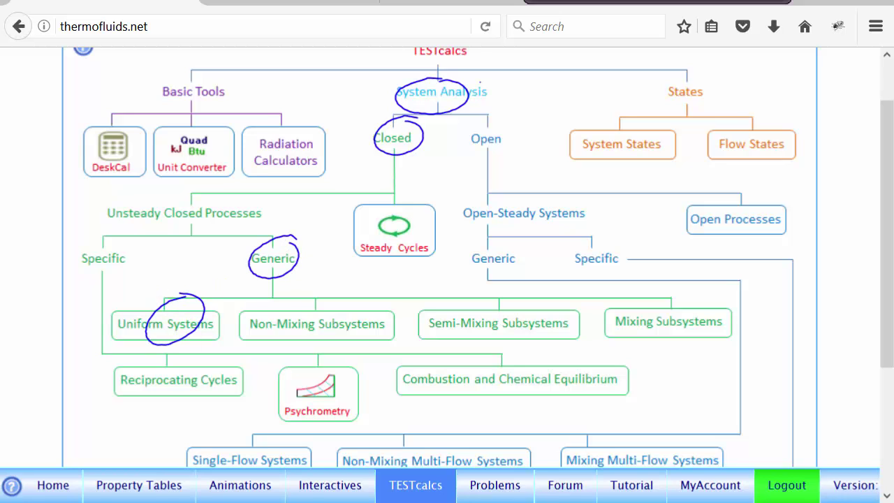
key("Escape")
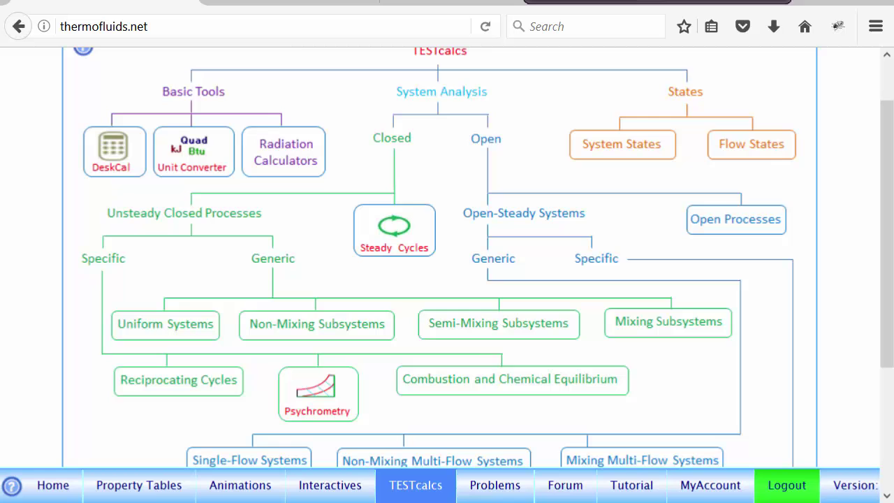
left_click(160, 329)
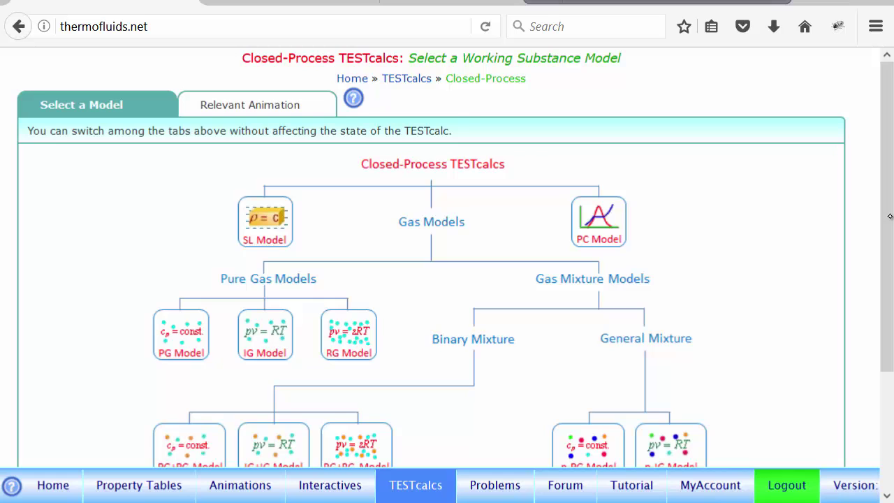
Select the PC model and open its HTML5 TESTapp for H2O.
left_click_drag(890, 216, 888, 256)
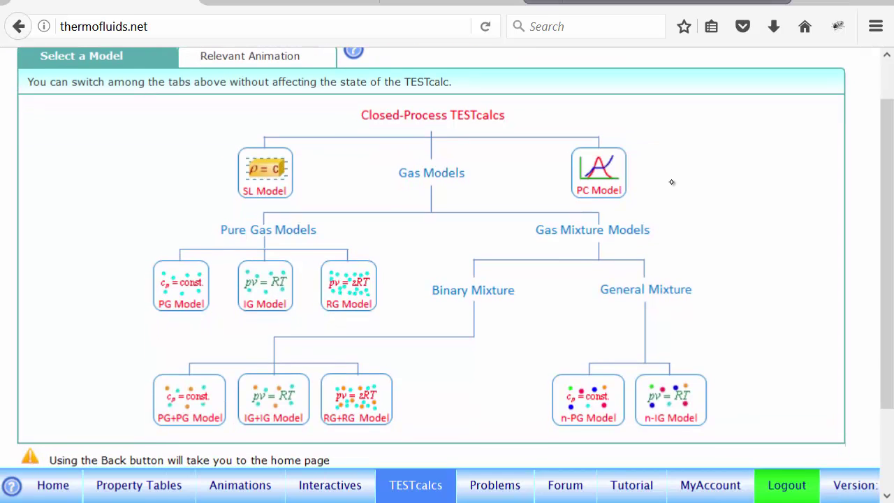
left_click(602, 174)
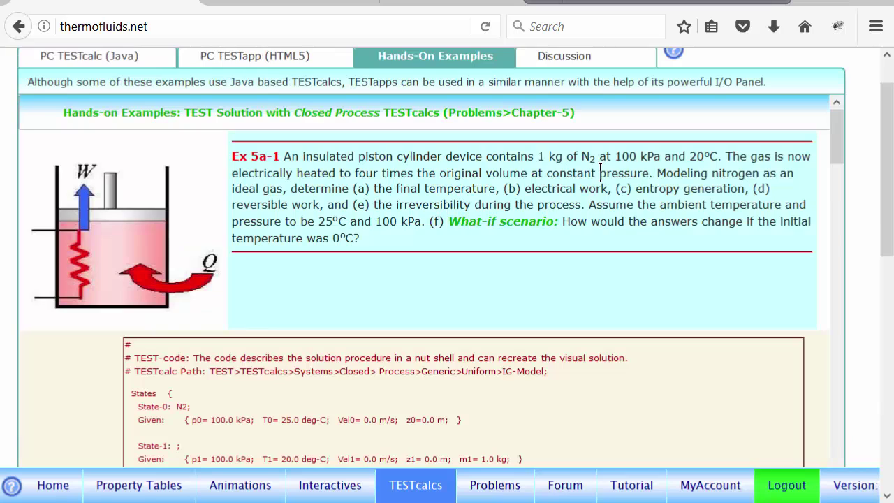
left_click(248, 63)
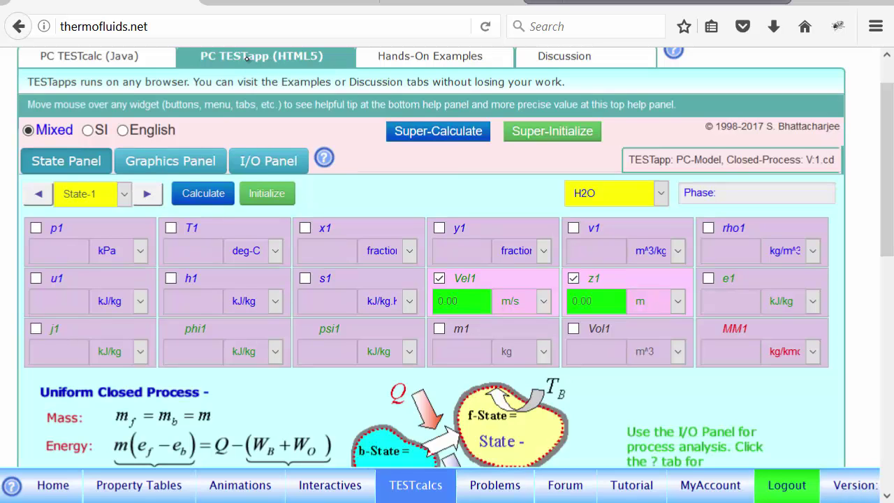
left_click_drag(885, 154, 886, 124)
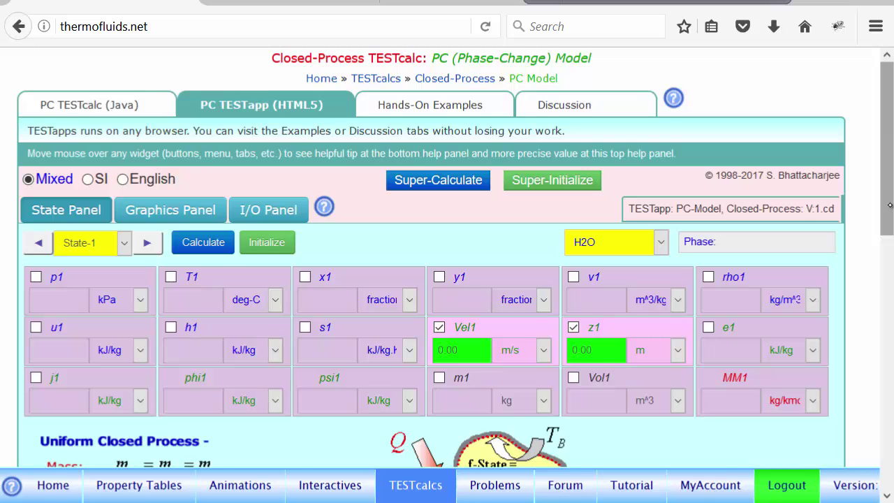
Enter m1 = 20 kg, Vol1 = 10 m³ and p1 = 100 kPa, then calculate State-1.
left_click_drag(889, 213, 892, 230)
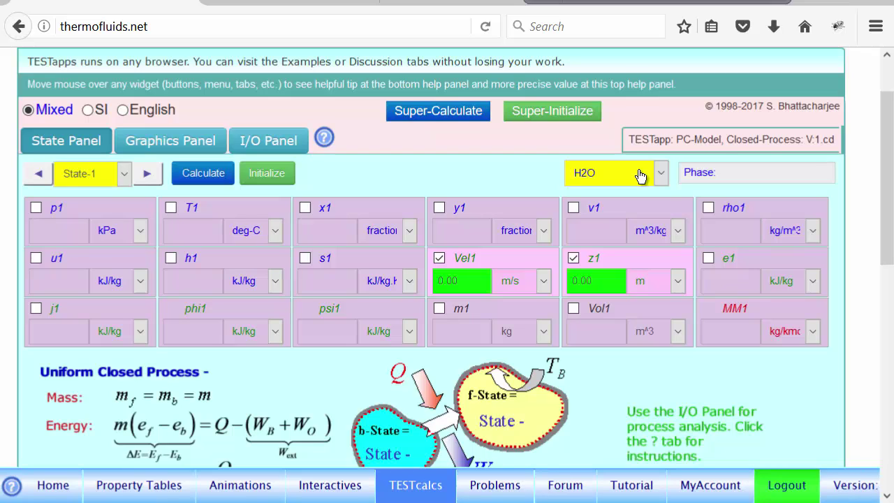
left_click(447, 334)
type("20")
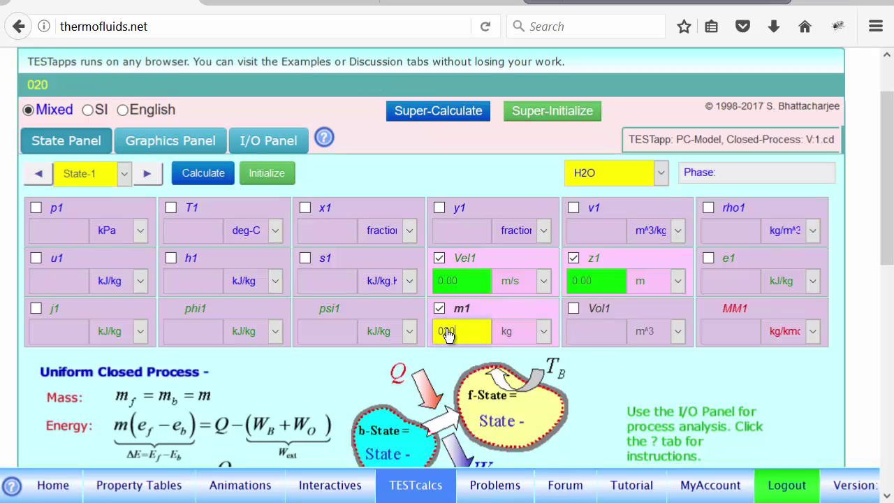
left_click(590, 336)
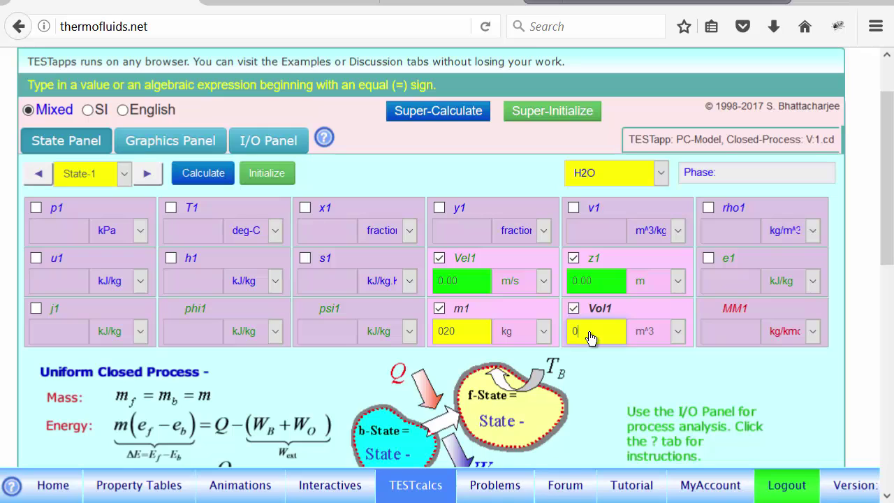
type("10")
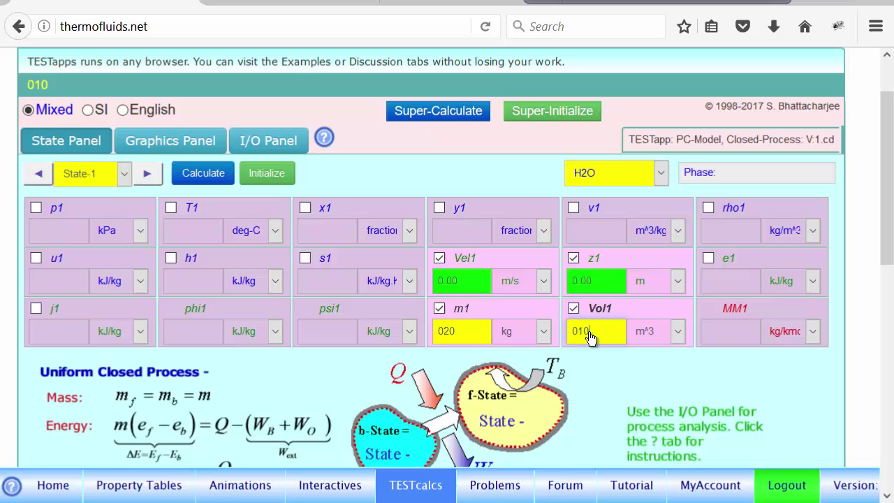
left_click(41, 231)
type("100")
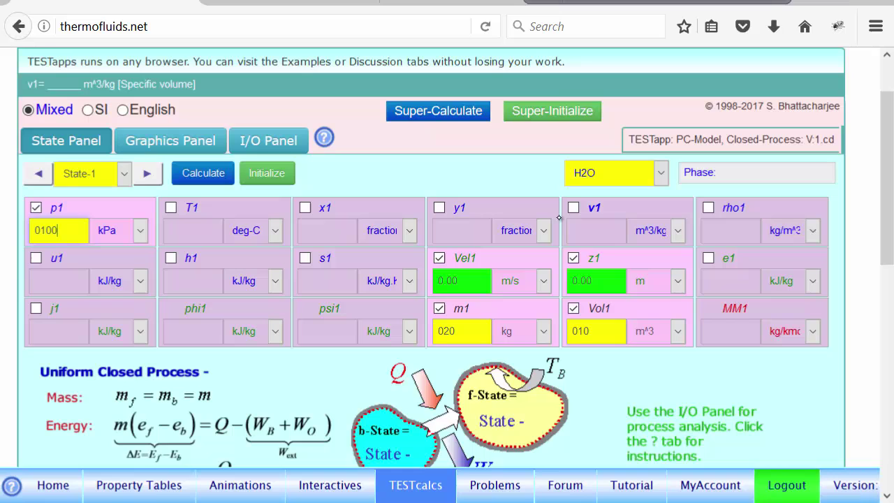
left_click(200, 174)
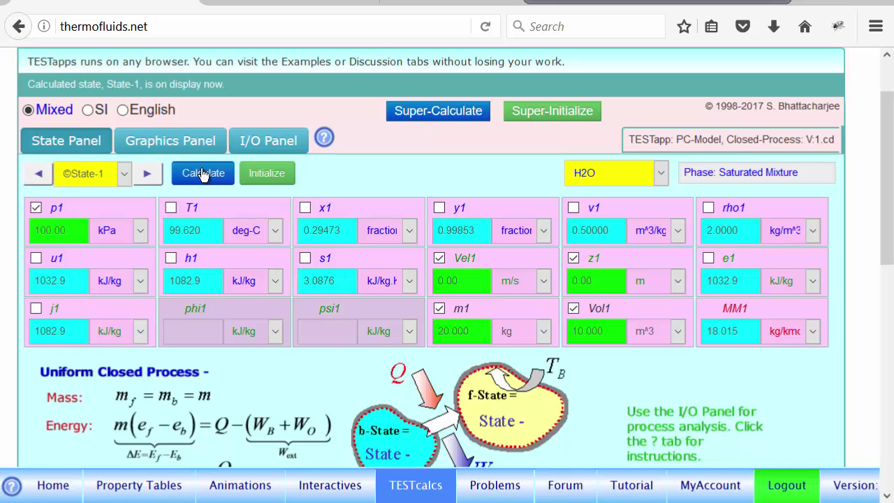
On State-2, set the mass m2 to =m1 and the volume Vol2 to =Vol1.
left_click(148, 175)
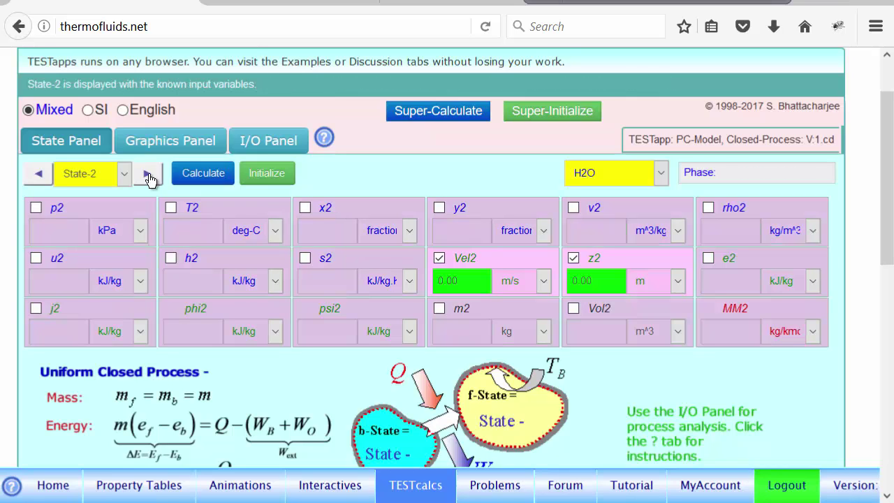
left_click(458, 336)
type("0")
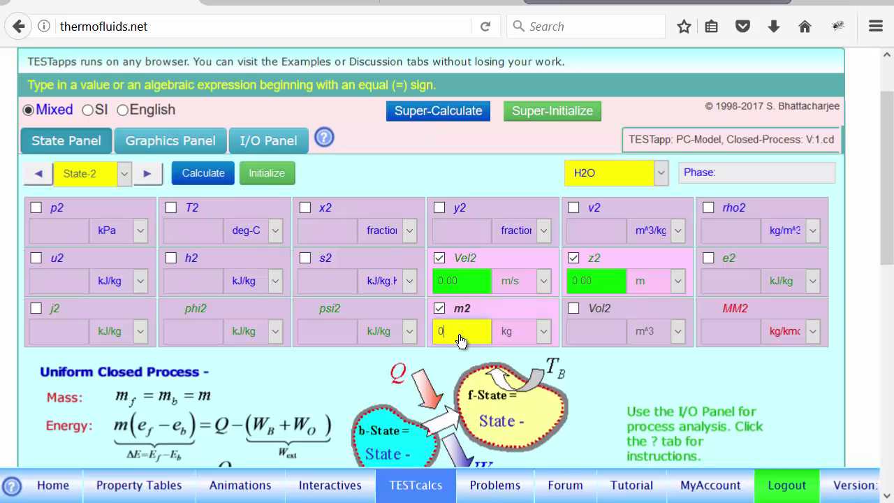
key("BackSpace")
type("=m1")
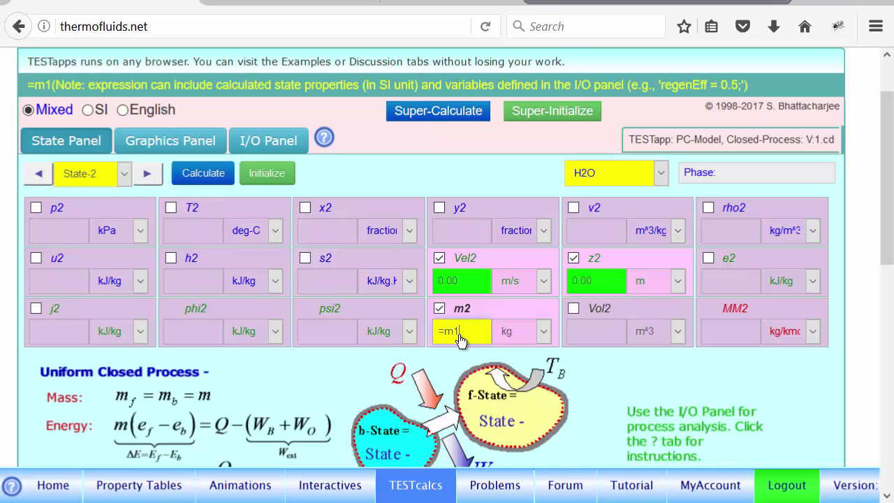
left_click(584, 334)
type("0")
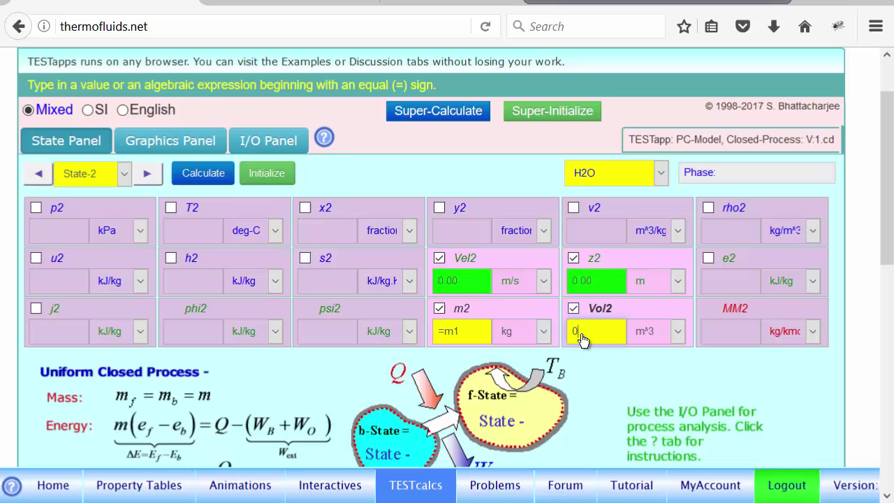
key("BackSpace")
type("=V")
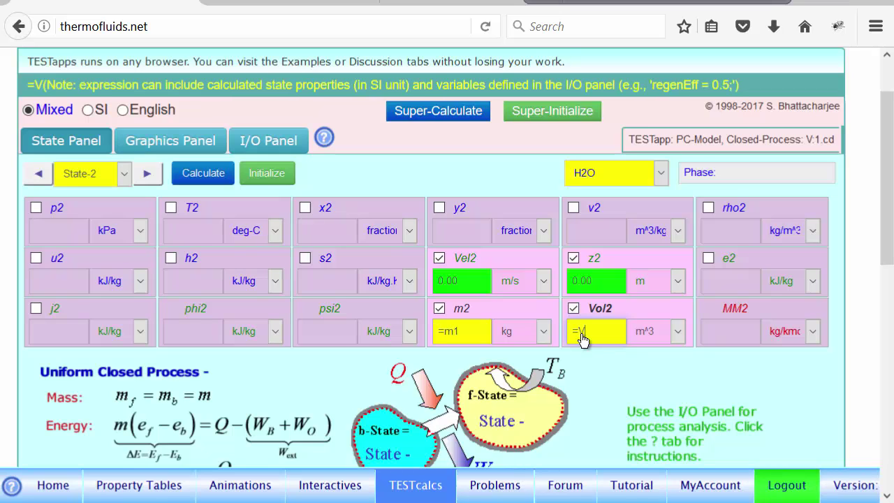
type("ol1")
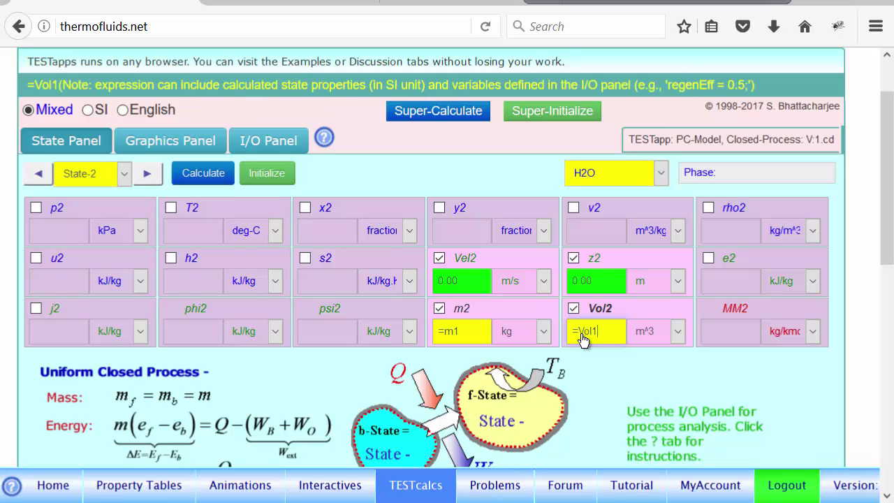
key("Return")
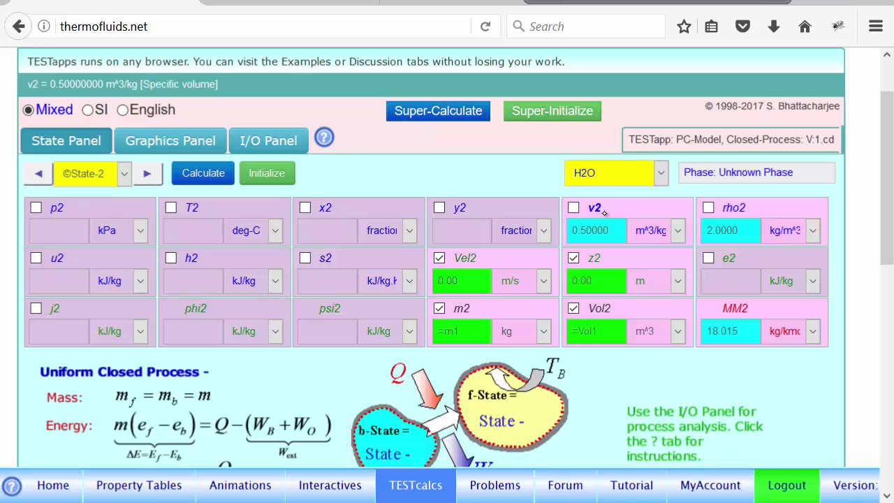
Set T2 = 30 °C and calculate State-2.
left_click(170, 232)
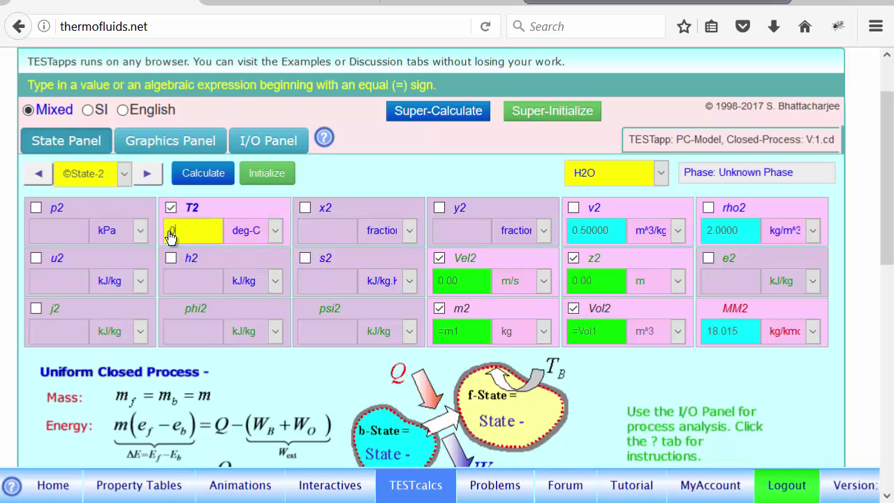
type("30")
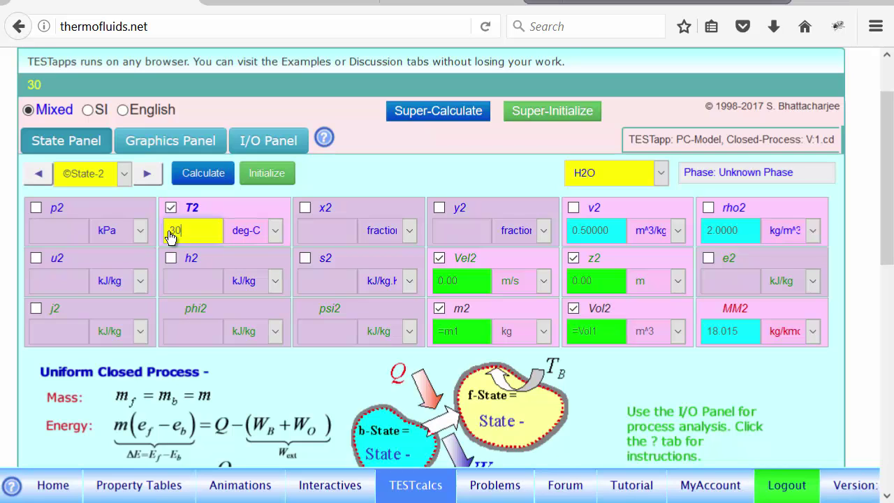
key("Return")
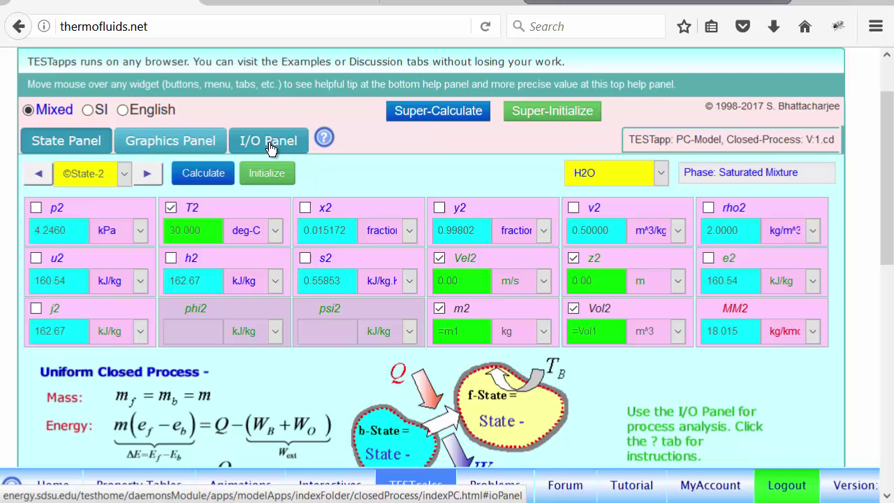
left_click(176, 146)
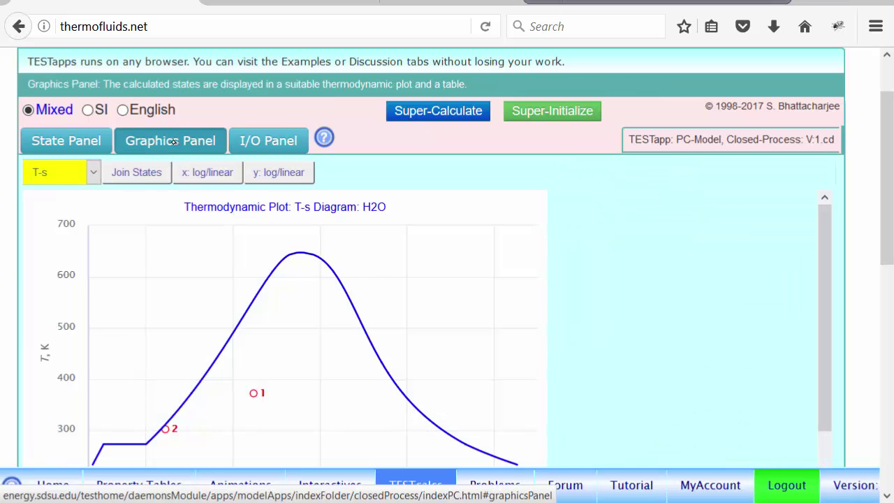
mouse_move(252, 394)
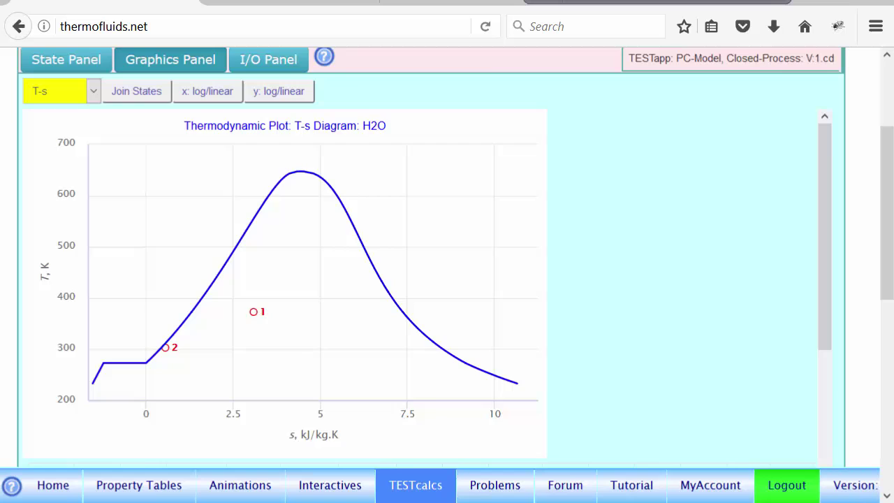
scroll(826, 468, "up", 1)
left_click(64, 110)
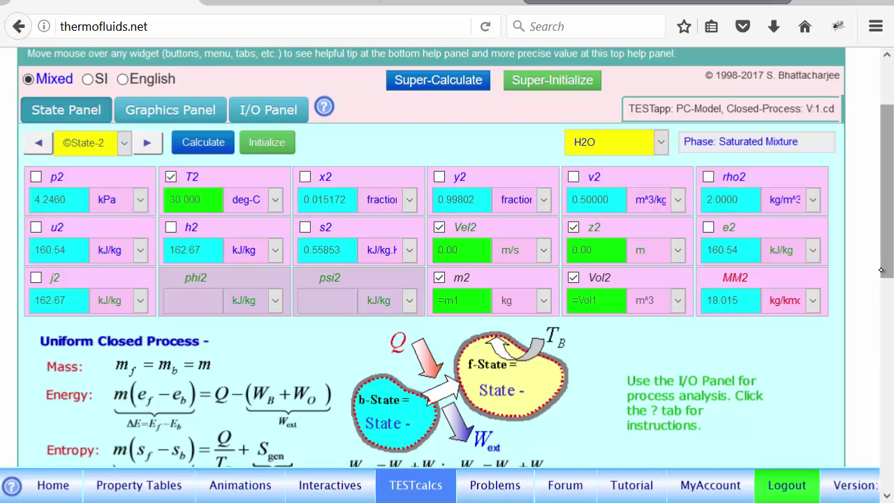
left_click_drag(885, 261, 886, 290)
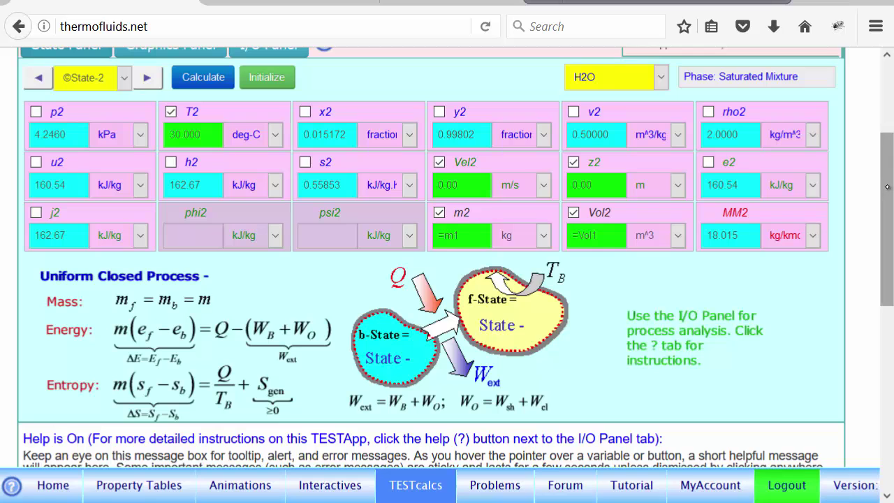
left_click_drag(887, 188, 881, 148)
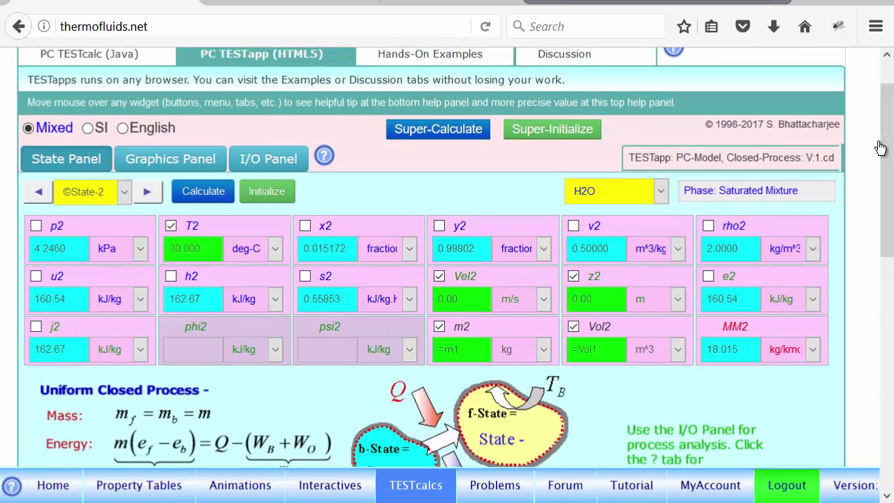
Enter Qloss = m1*(e1-e2); in the I/O Panel Input Area and evaluate it.
left_click(269, 159)
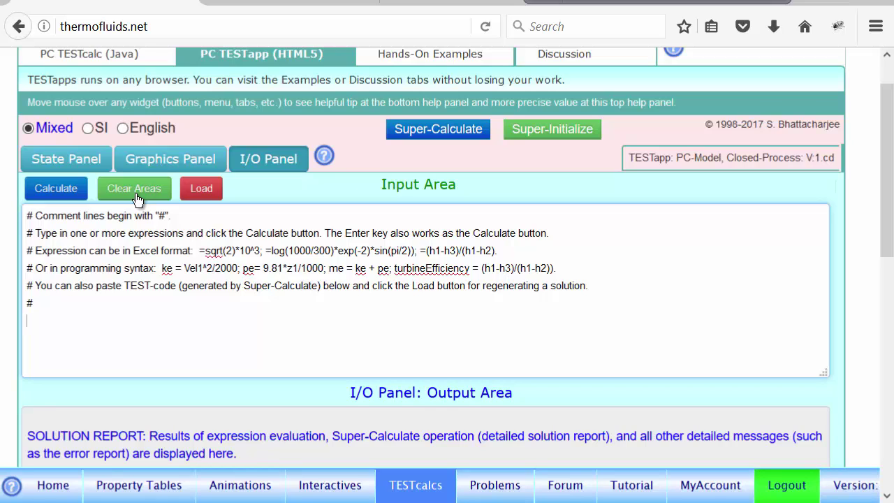
type("Qloss = m1*(e1-e")
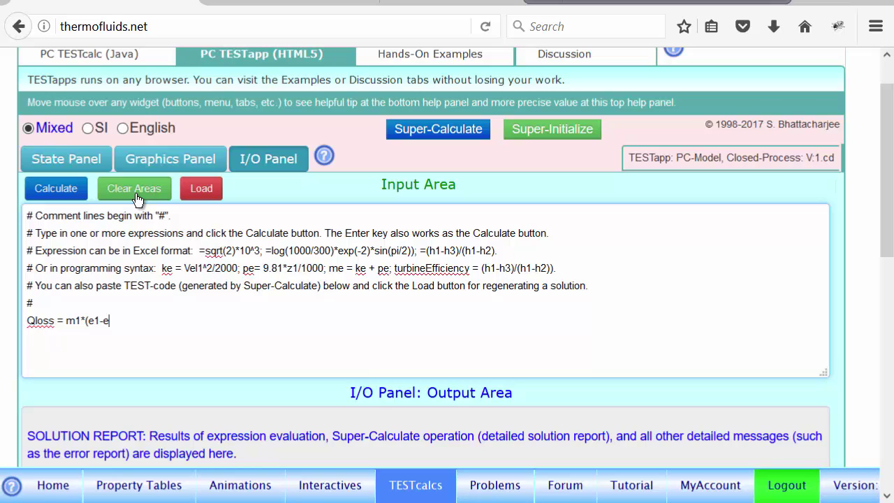
type("2);")
key("Return")
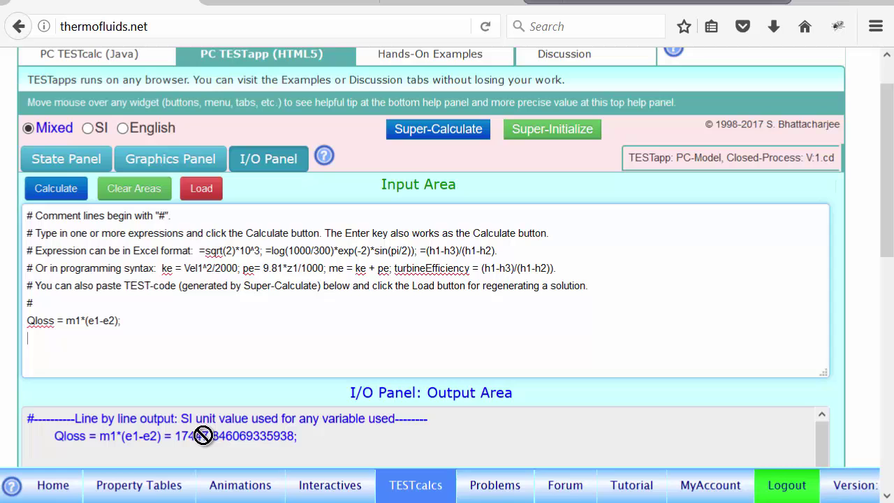
left_click(58, 163)
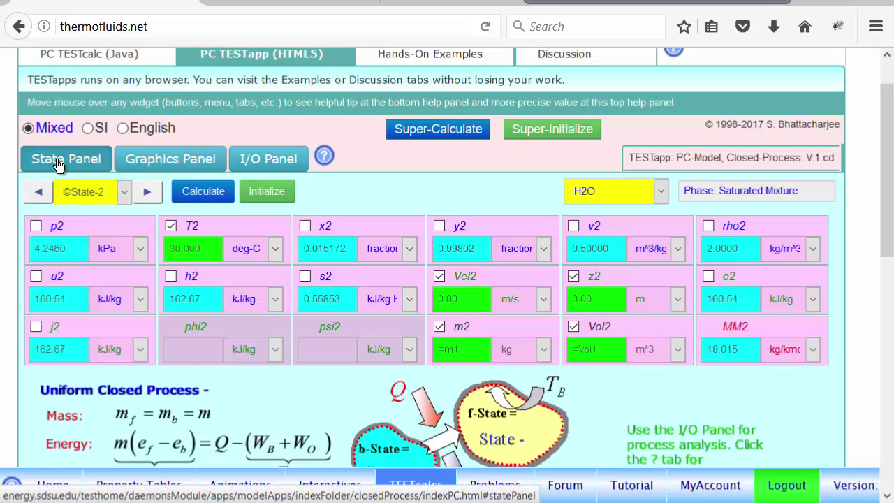
left_click_drag(882, 220, 884, 276)
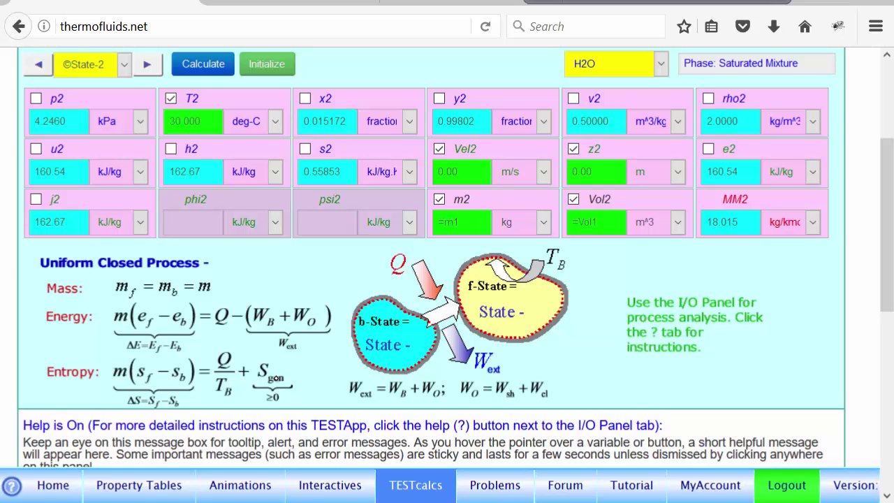
scroll(886, 206, "up", 5)
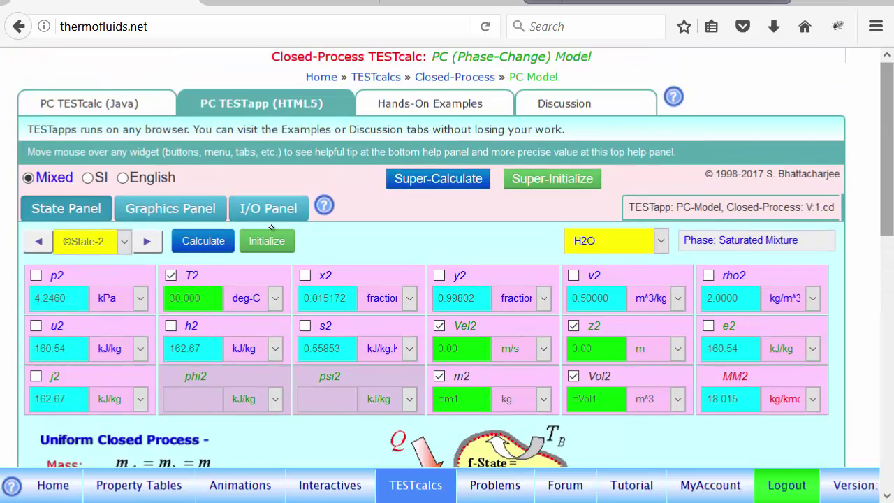
Add Sloss =Qloss/(30+273); on a new Input Area line and evaluate it to 57.58365.
left_click(269, 207)
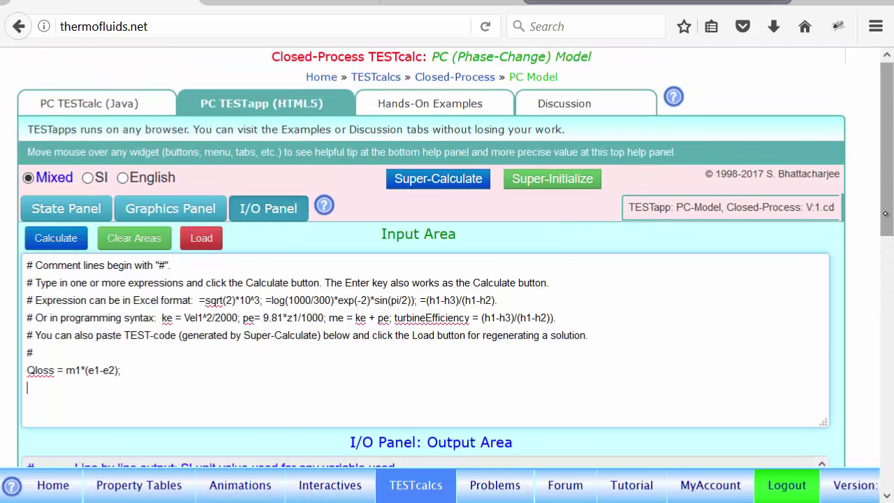
left_click_drag(885, 213, 892, 246)
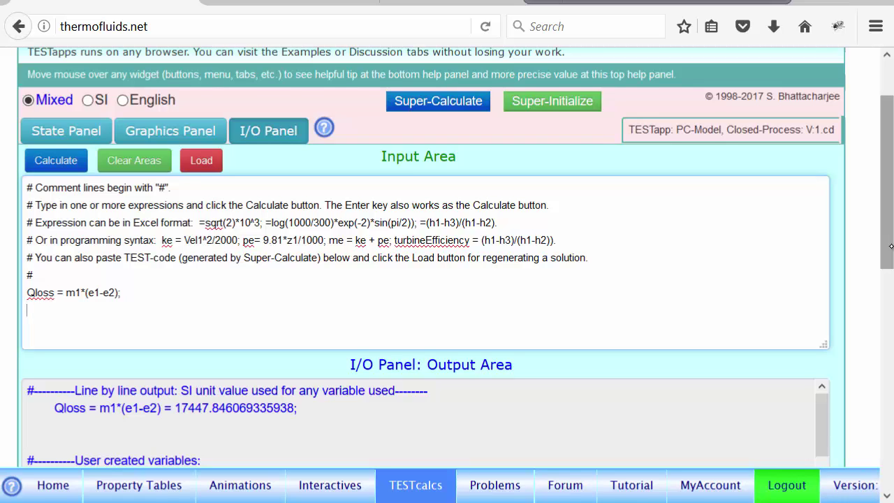
type("Sloss =Qloss/")
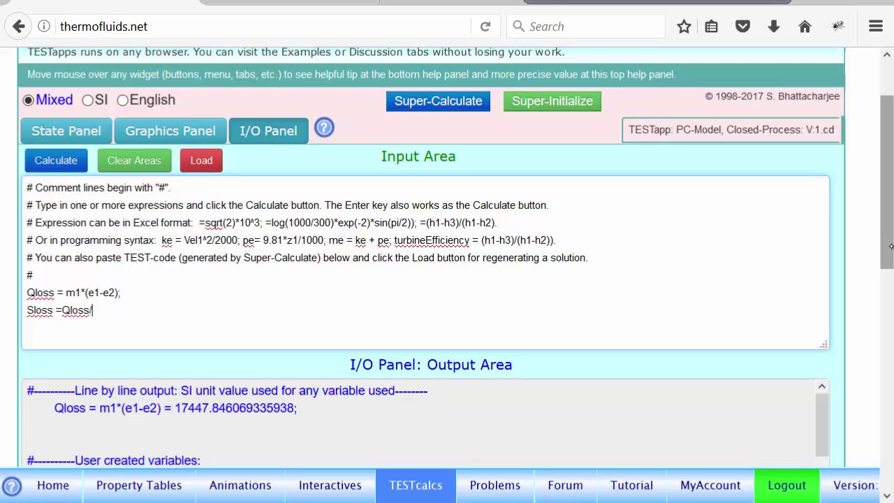
type("(30+273);")
key("Return")
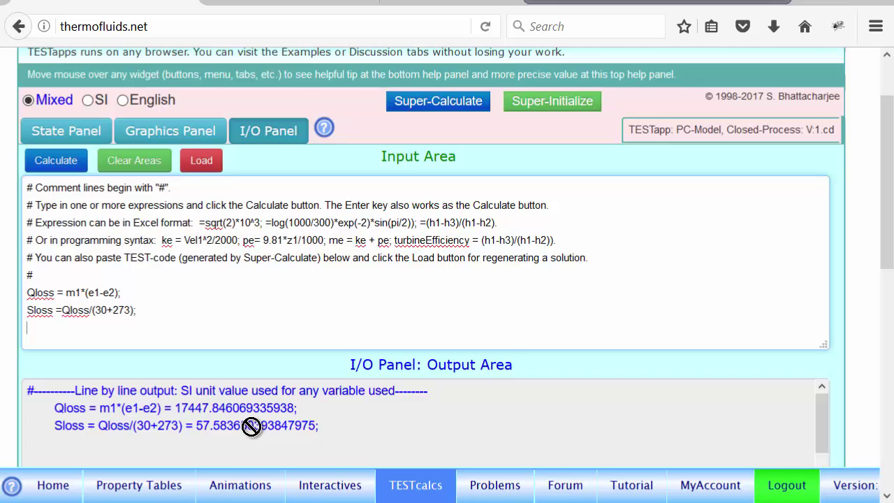
Evaluate Sdecrease = m1*(s1-s2); to 50.58131 and begin a new Sgen line.
type("Sdecrease")
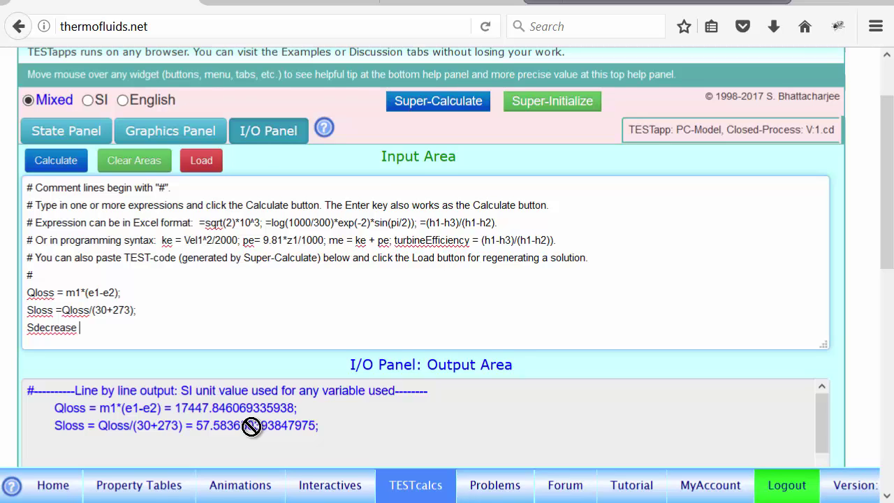
type(" = m1*(s1-s2);")
key("Return")
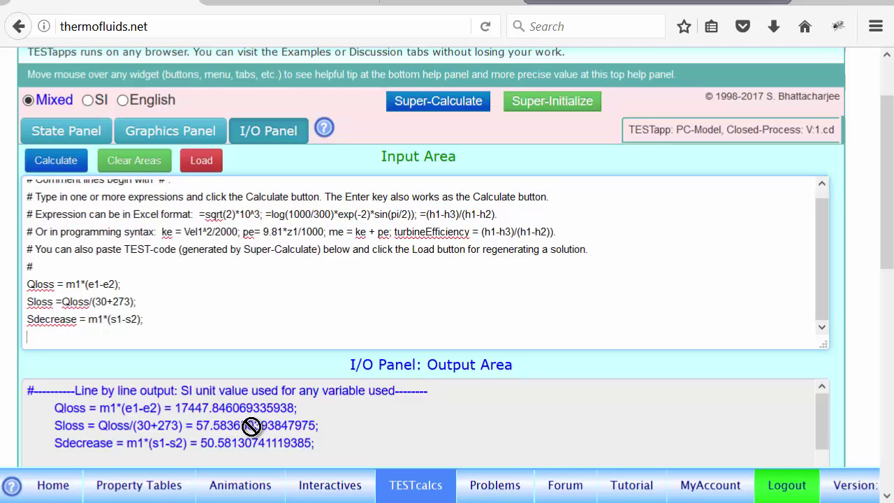
type("Sg")
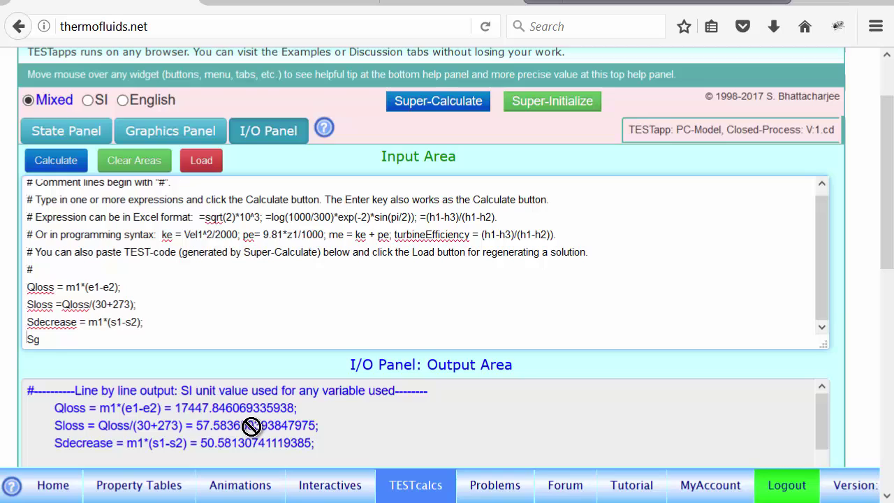
type("en =")
Complete Sgen = Sloss - Sdecrease; and evaluate it to 7.00234.
type("Sloss - S")
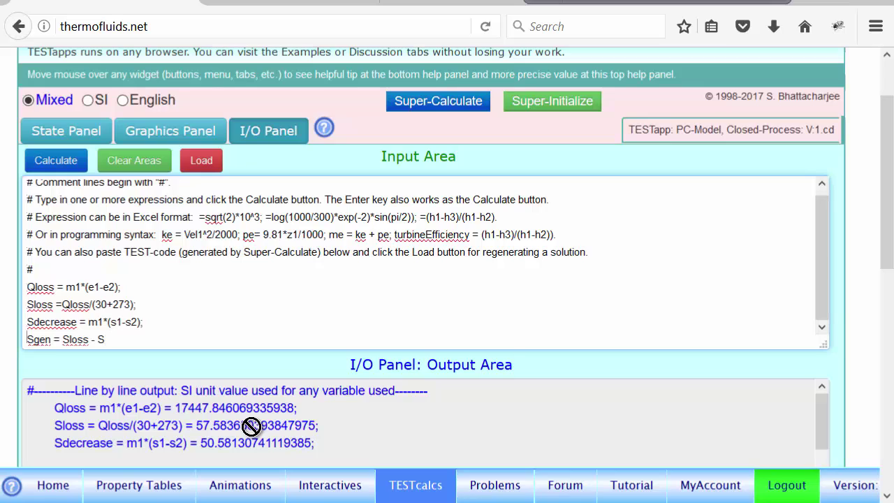
type("decrease;")
key("Return")
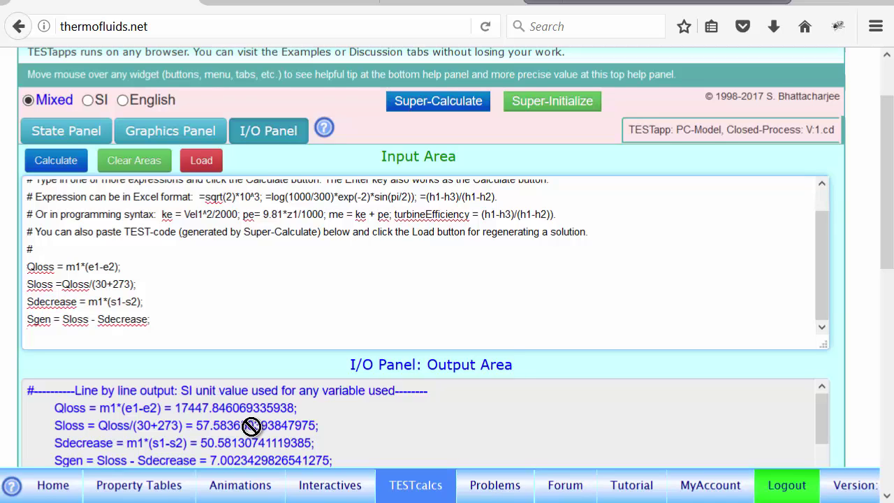
scroll(241, 413, "down", 3)
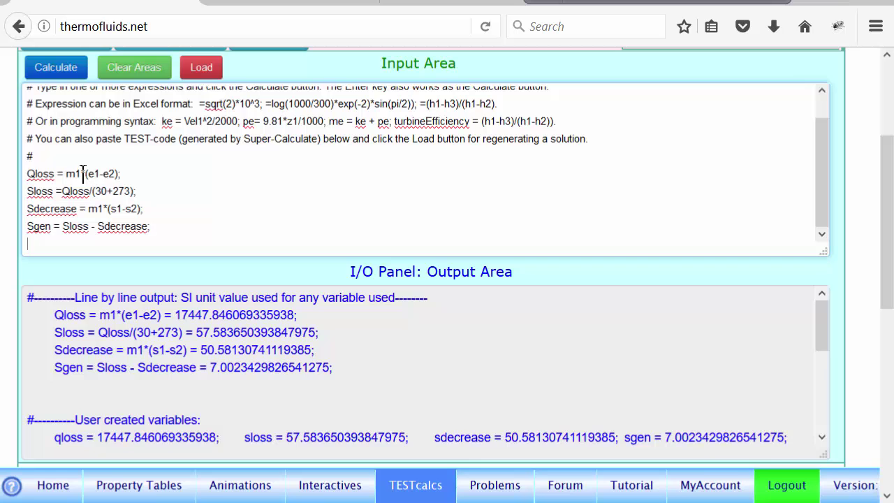
Show the State Panel's State-2 grid: H2O saturated mixture at 30 °C and 4.2460 kPa.
scroll(83, 171, "up", 4)
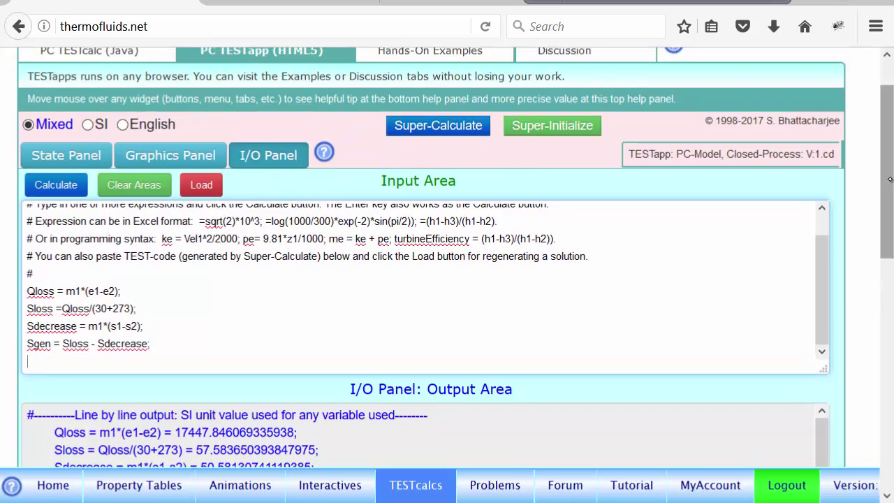
left_click(65, 159)
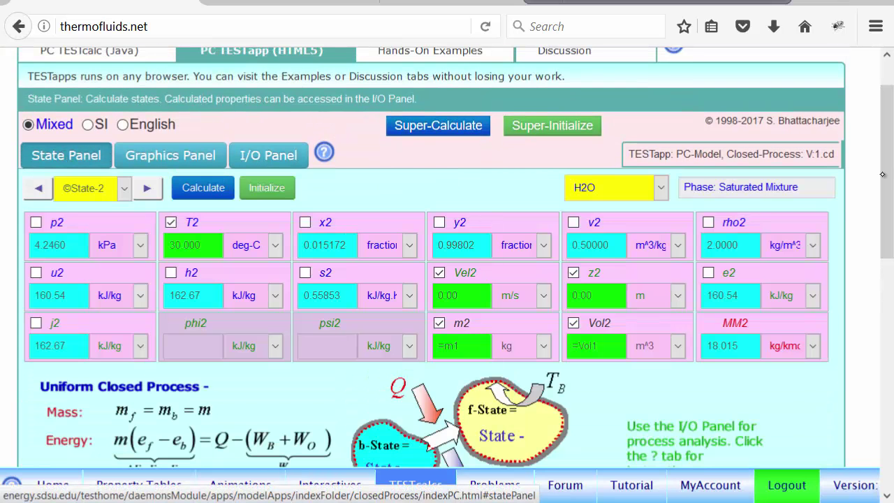
scroll(883, 173, "down", 4)
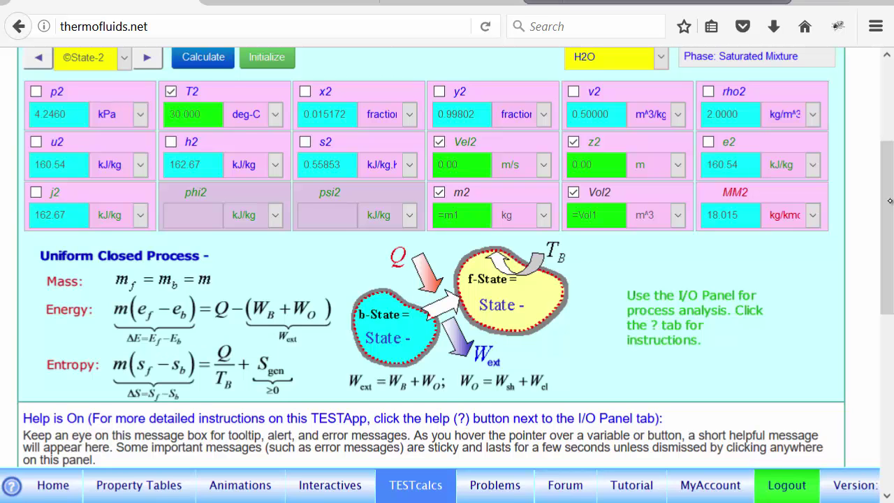
left_click_drag(889, 201, 882, 141)
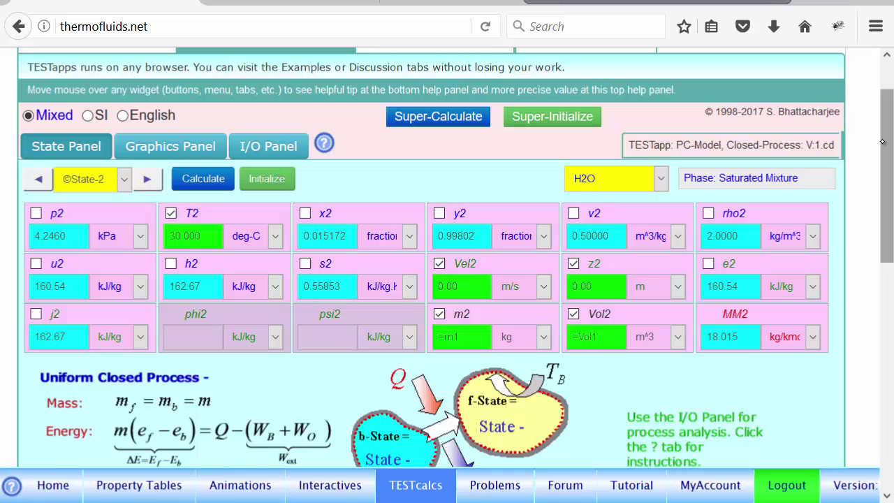
Calculate dead state State-0 as water at p0 100 kPa and T0 30 °C.
left_click(38, 181)
left_click(38, 180)
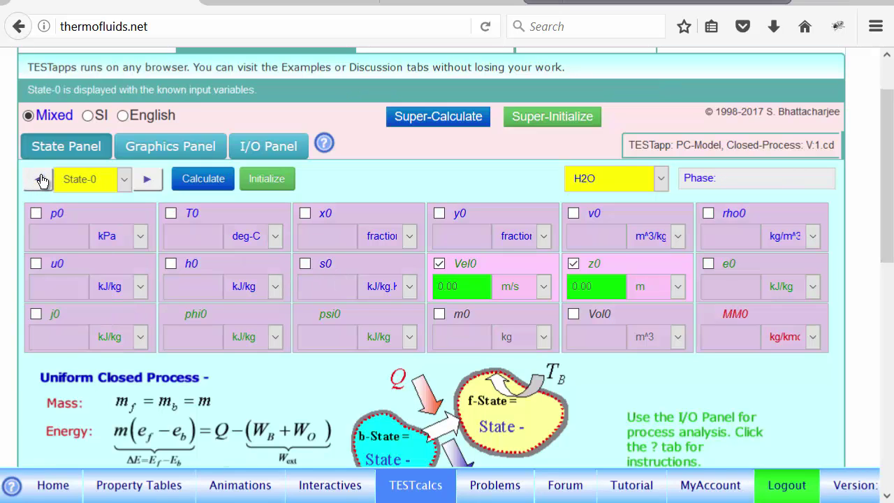
left_click(39, 237)
type("100")
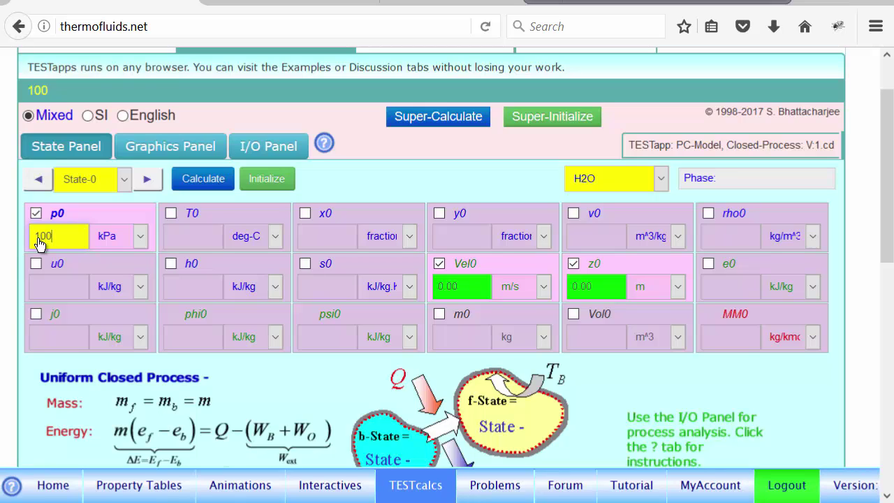
left_click(181, 236)
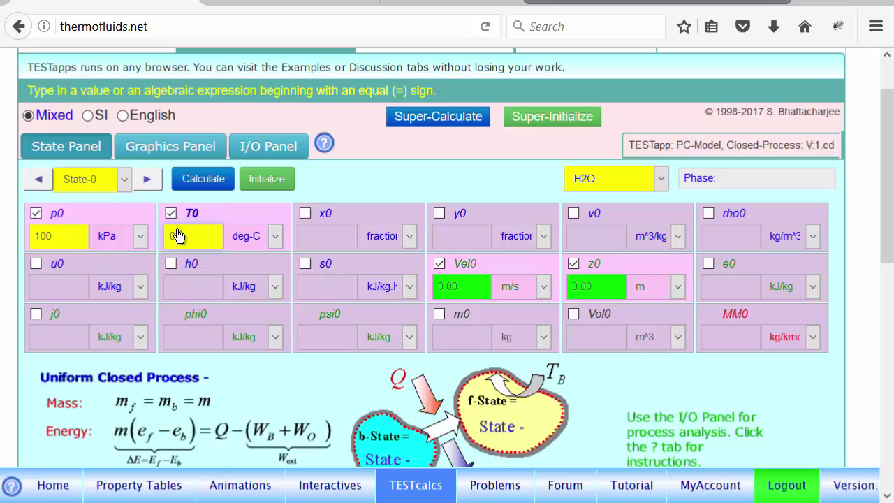
type("30")
key("Return")
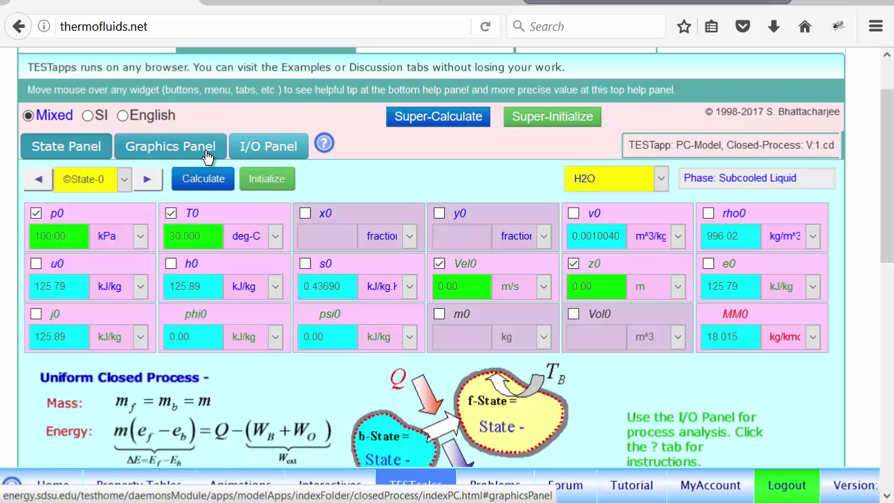
Compare stored exergies phi1 153.49 and phi2 47.786 kJ/kg, then go back to the I/O Panel.
left_click(149, 180)
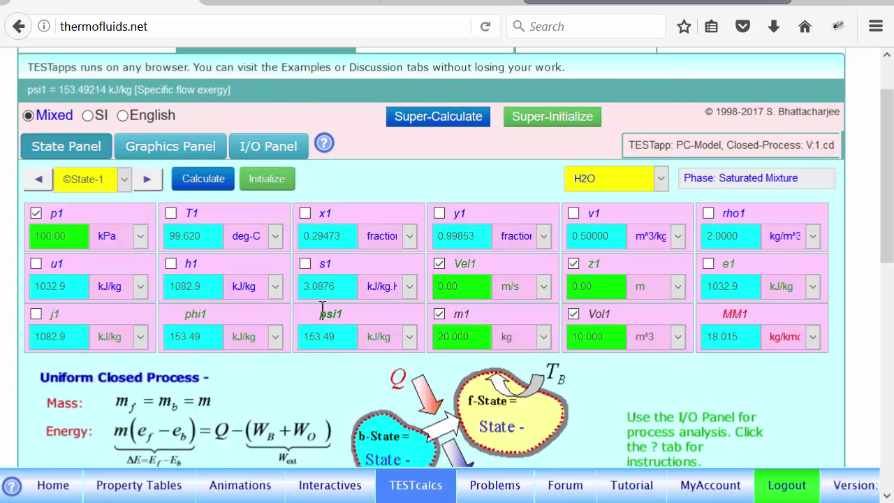
left_click(145, 179)
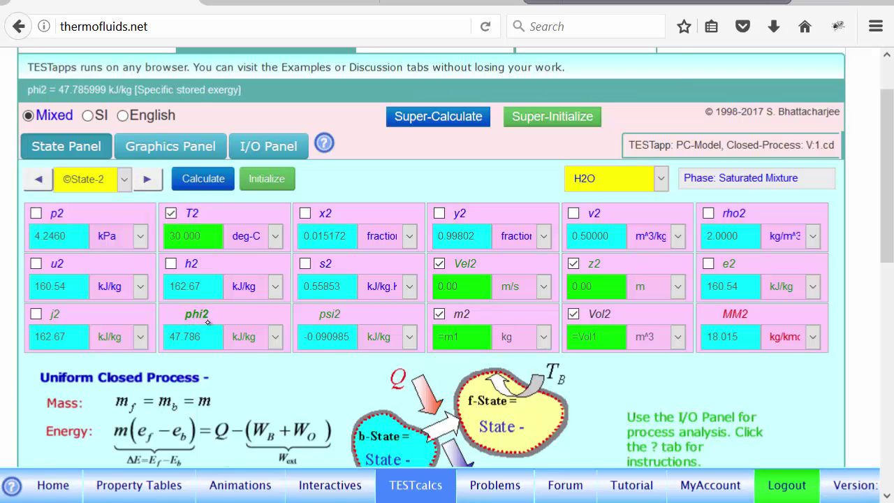
left_click(39, 179)
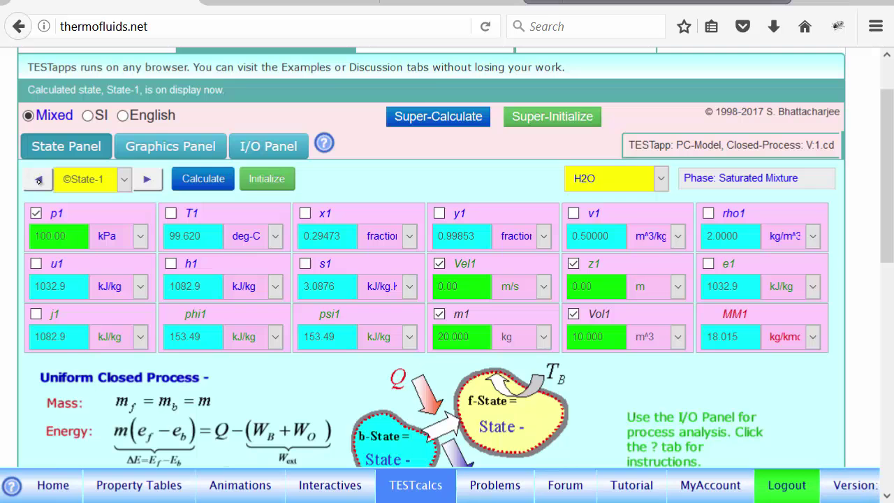
left_click(147, 179)
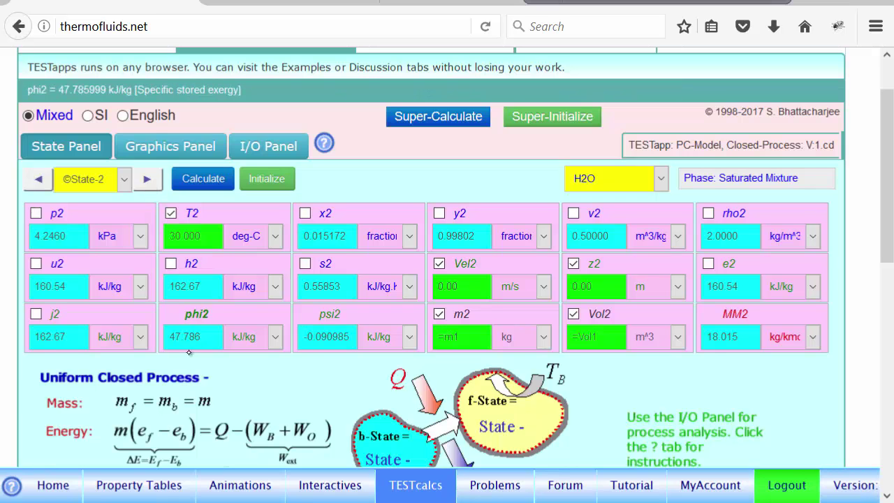
left_click(271, 147)
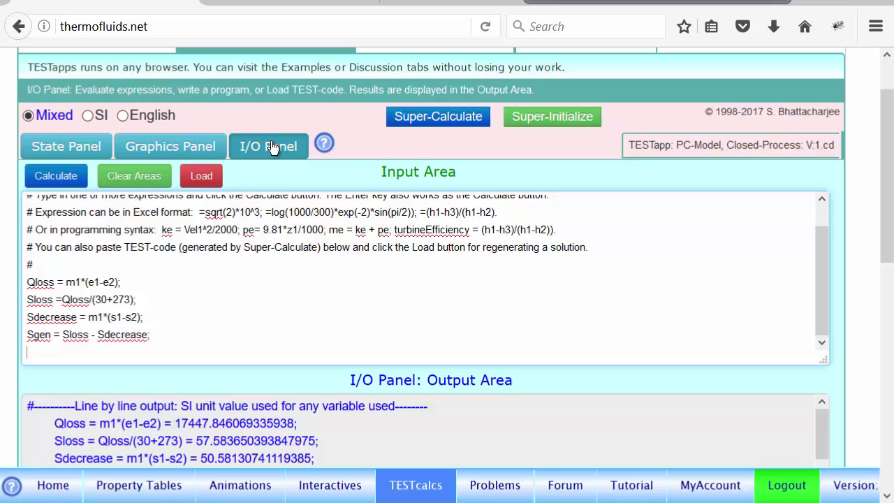
Evaluate exergyLoss = m1*(phi1-phi2); and check the 2114.1227 result in the output.
type("exergy")
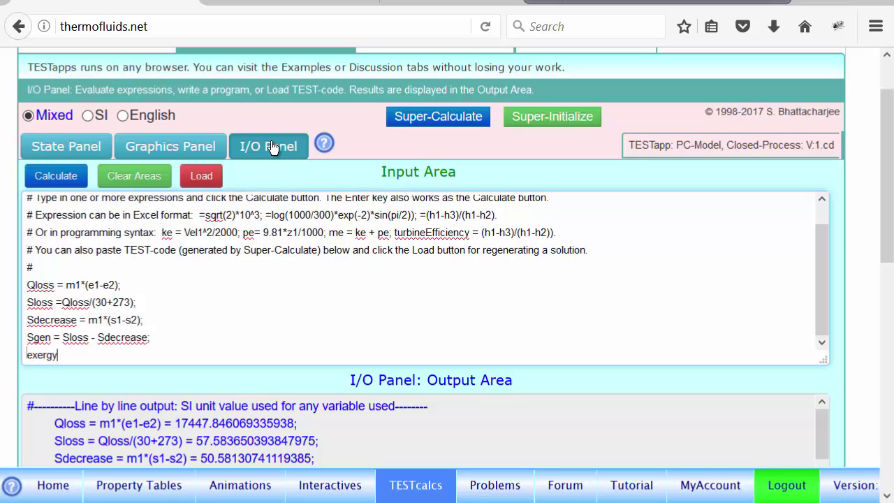
type("Loss = m1*")
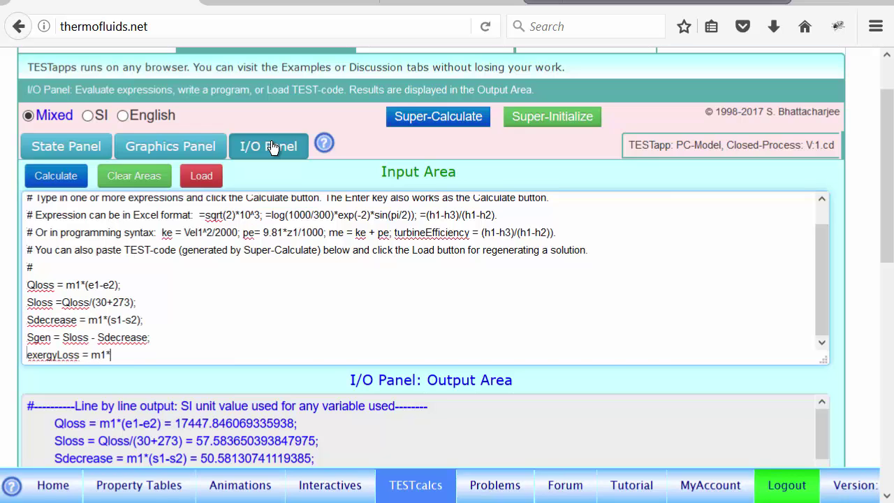
type("(phi1-phi2);")
key("Return")
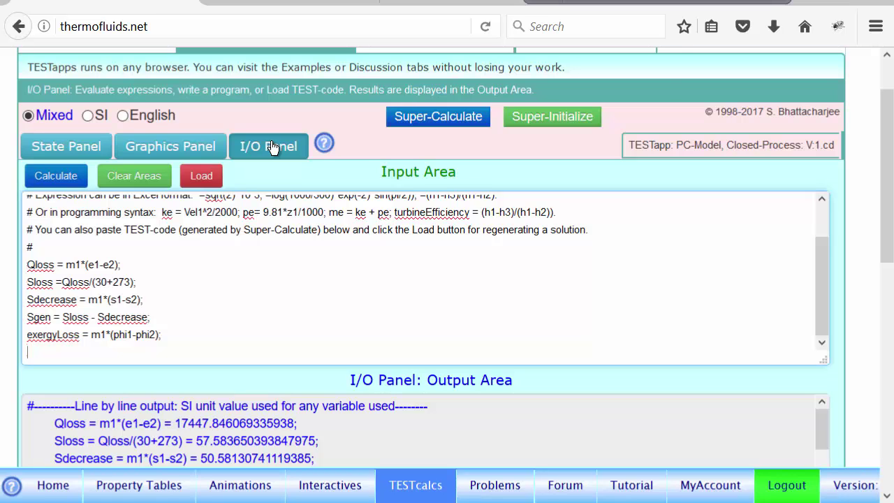
left_click_drag(887, 243, 884, 270)
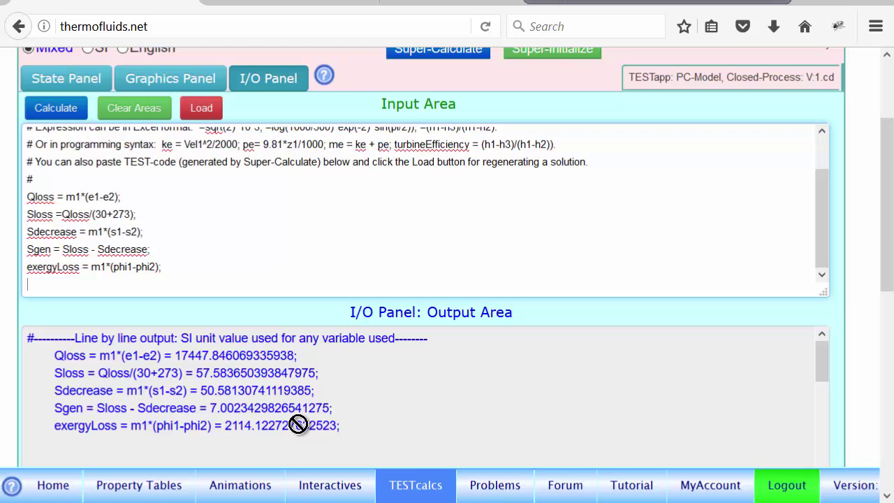
Return to the State Panel's State-2 grid, showing phi2 47.786 kJ/kg.
left_click(59, 80)
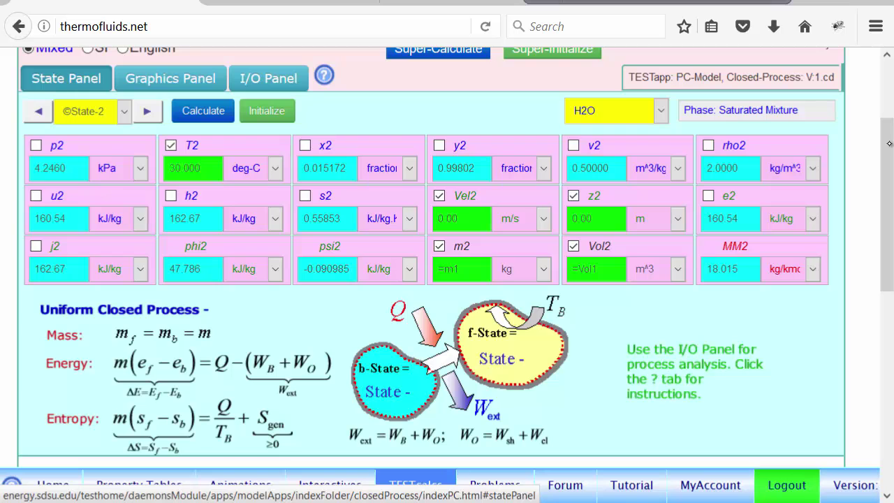
left_click_drag(890, 143, 889, 77)
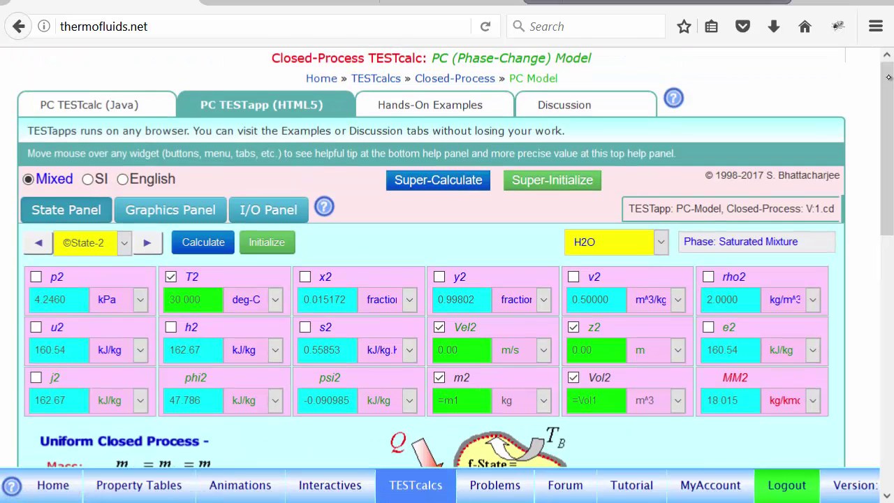